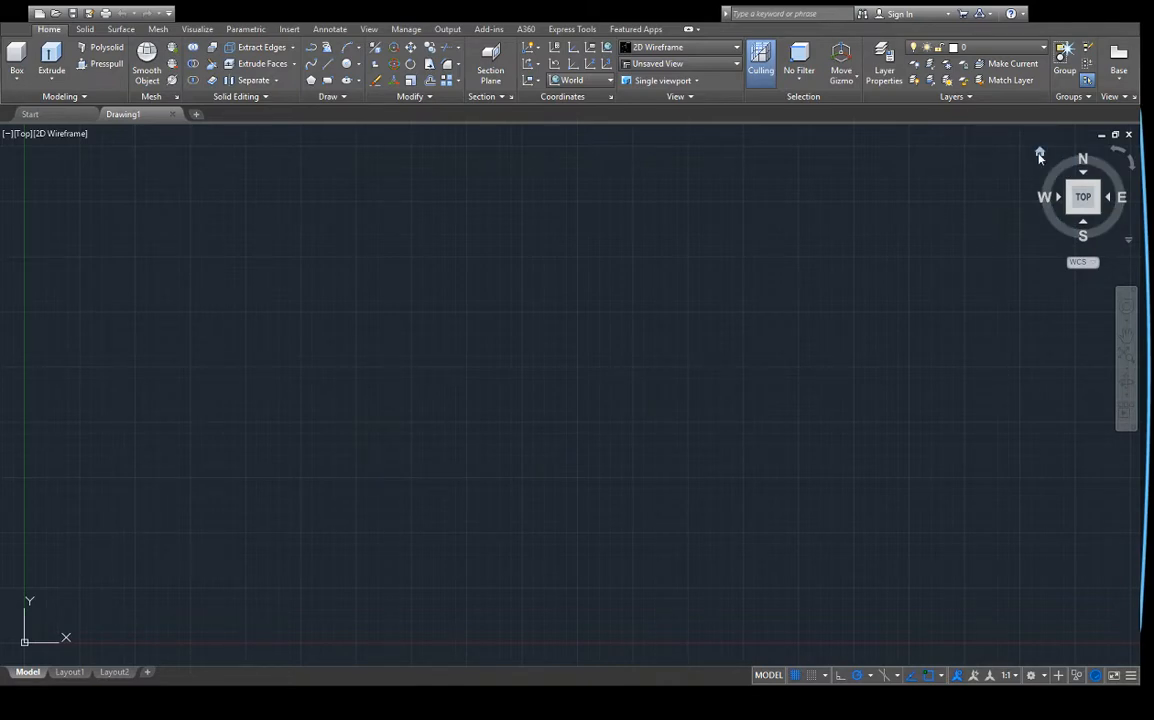
Step: Switch to the SW Isometric home view and draw a rectangle on the ground plane behind the origin
{"action": "left_click", "coordinate": [1040, 154]}
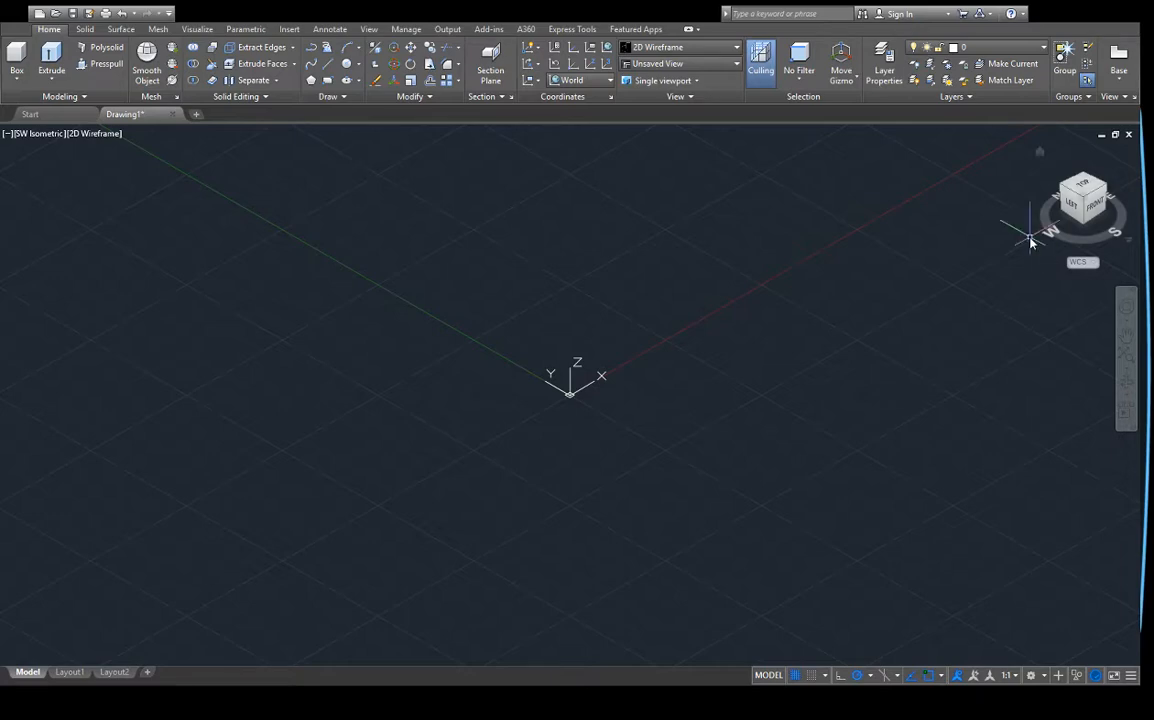
{"action": "middle_click_drag", "start_coordinate": [484, 279], "coordinate": [260, 430]}
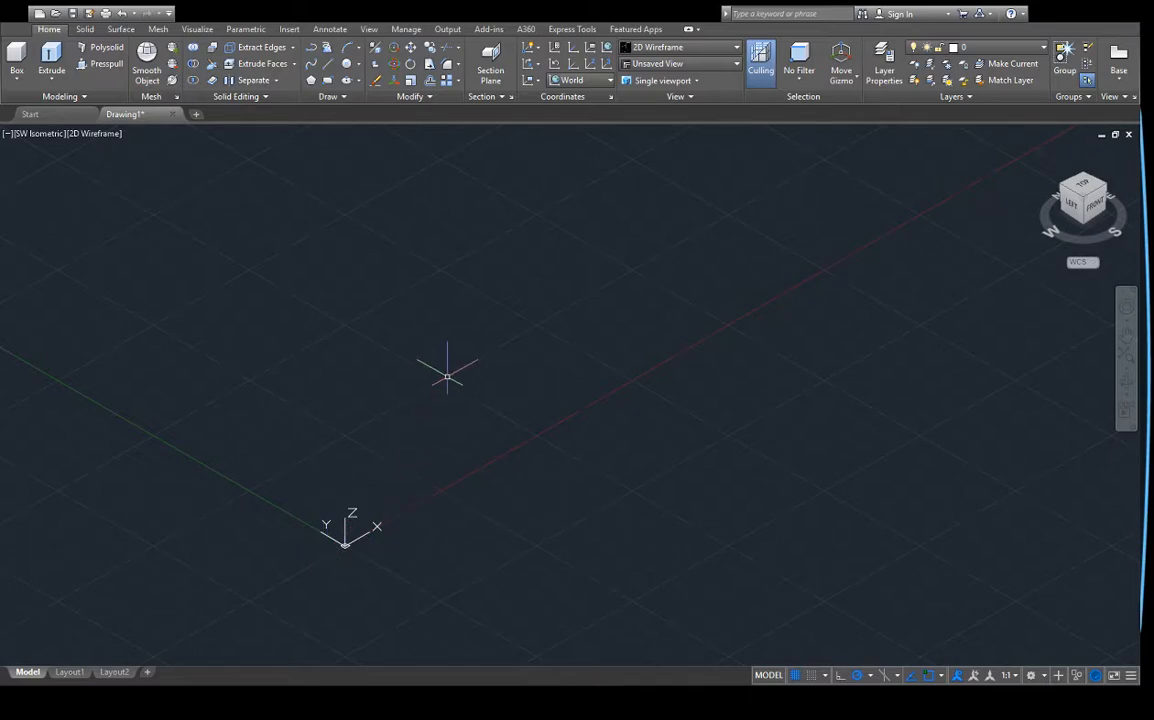
{"action": "middle_click_drag", "start_coordinate": [447, 376], "coordinate": [404, 395]}
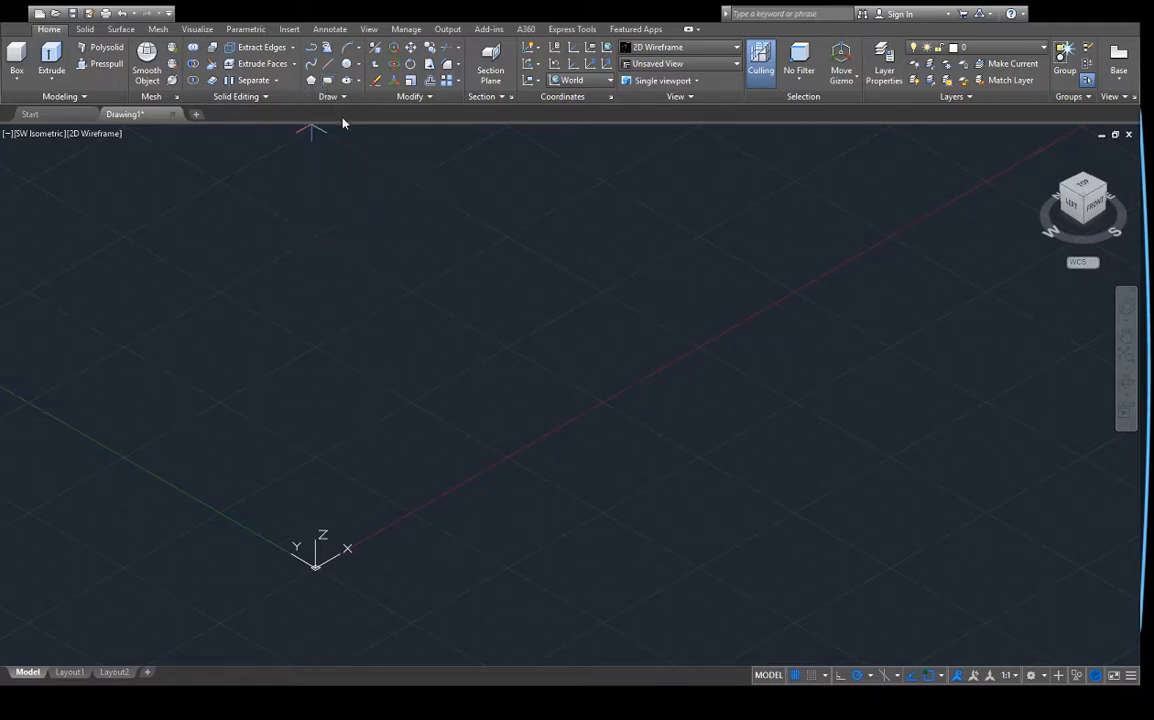
{"action": "left_click", "coordinate": [285, 284]}
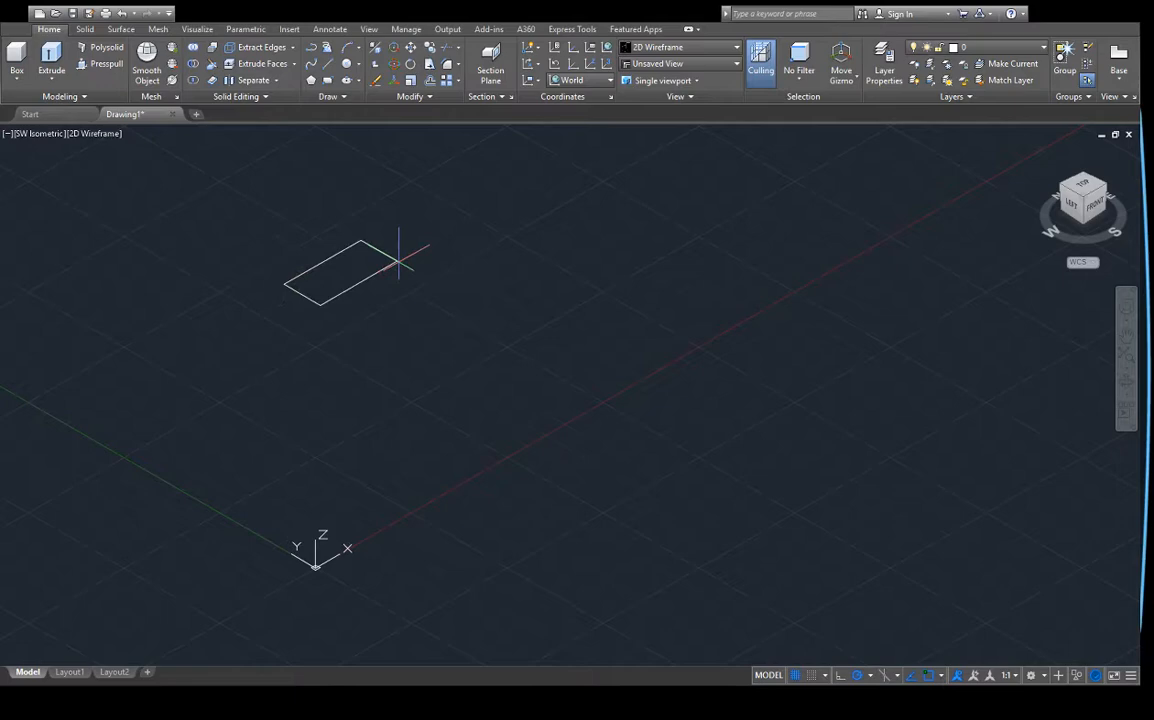
{"action": "left_click", "coordinate": [453, 269]}
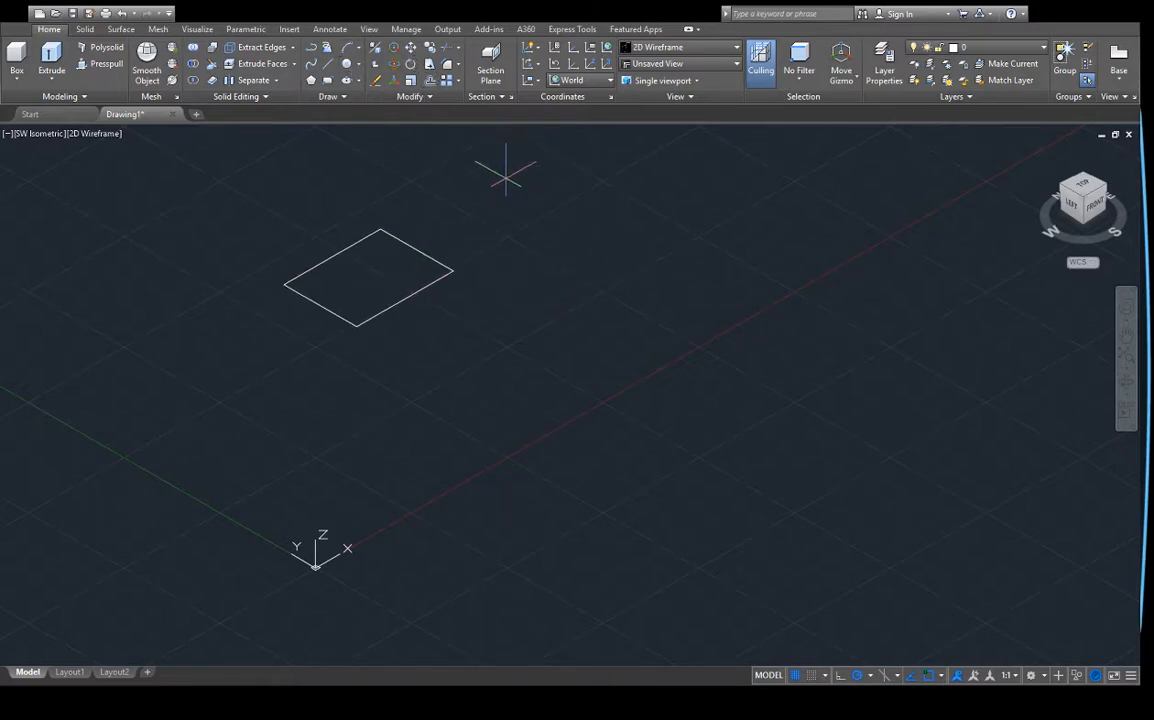
Step: Draw a circle beside the rectangle and a six-sided polygon in front of the two shapes
{"action": "left_click", "coordinate": [575, 218]}
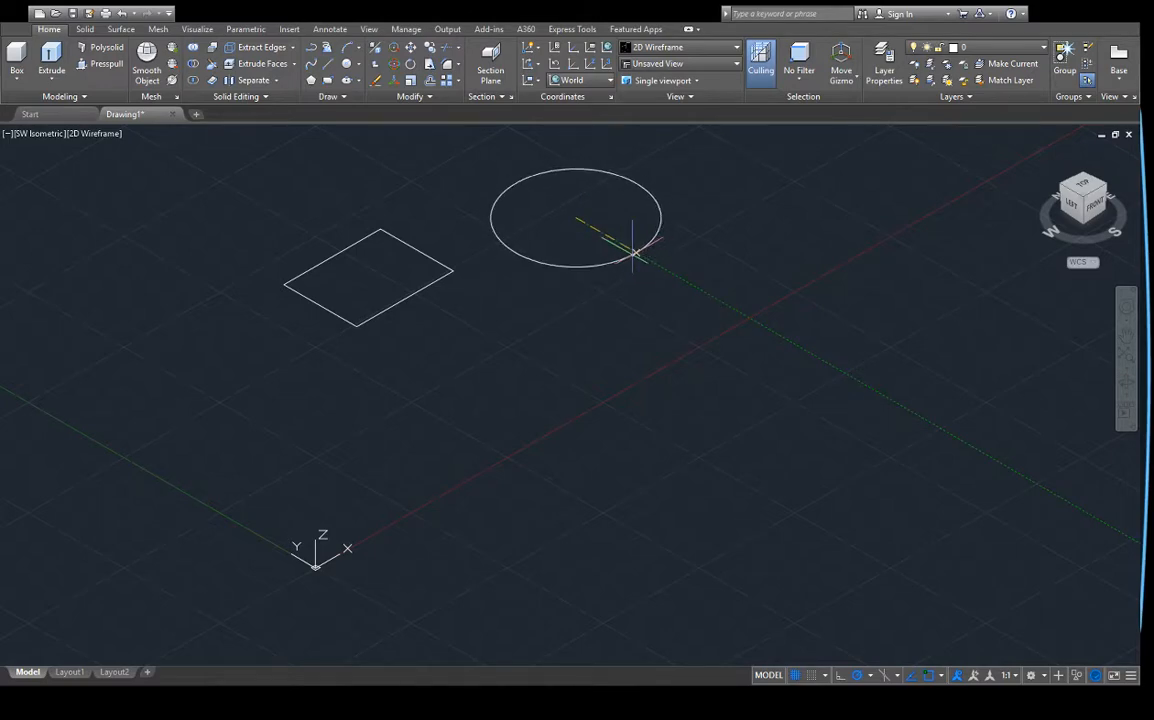
{"action": "key", "text": "Escape"}
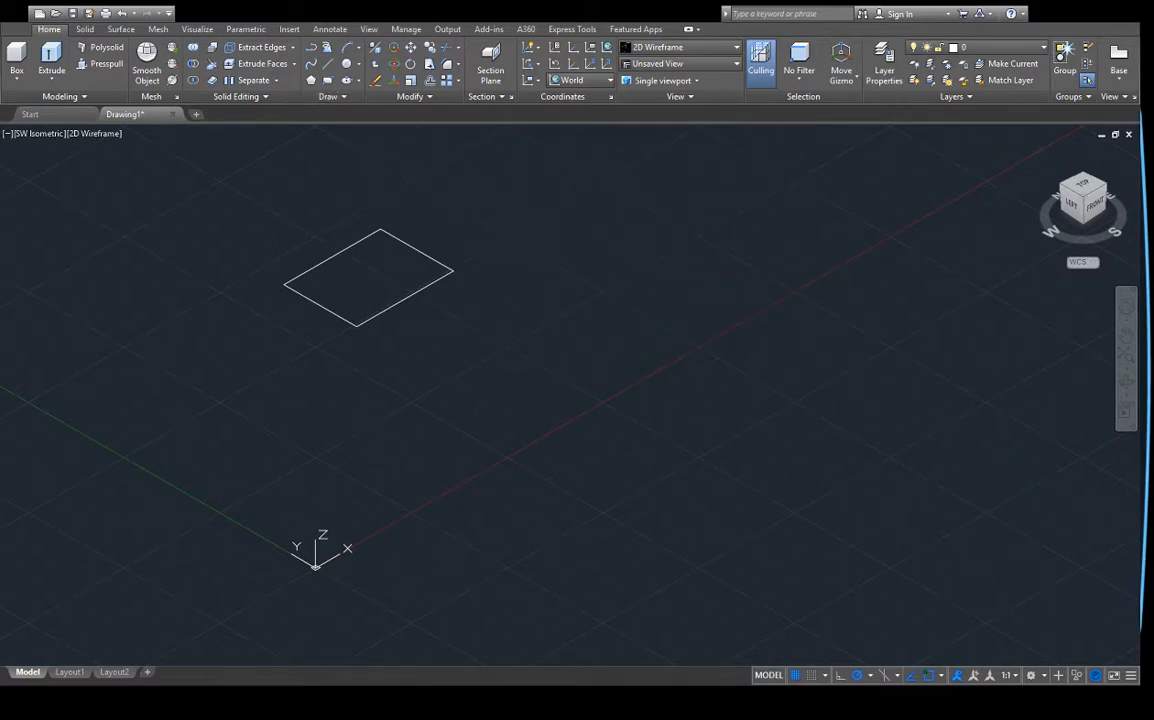
{"action": "left_click", "coordinate": [526, 191]}
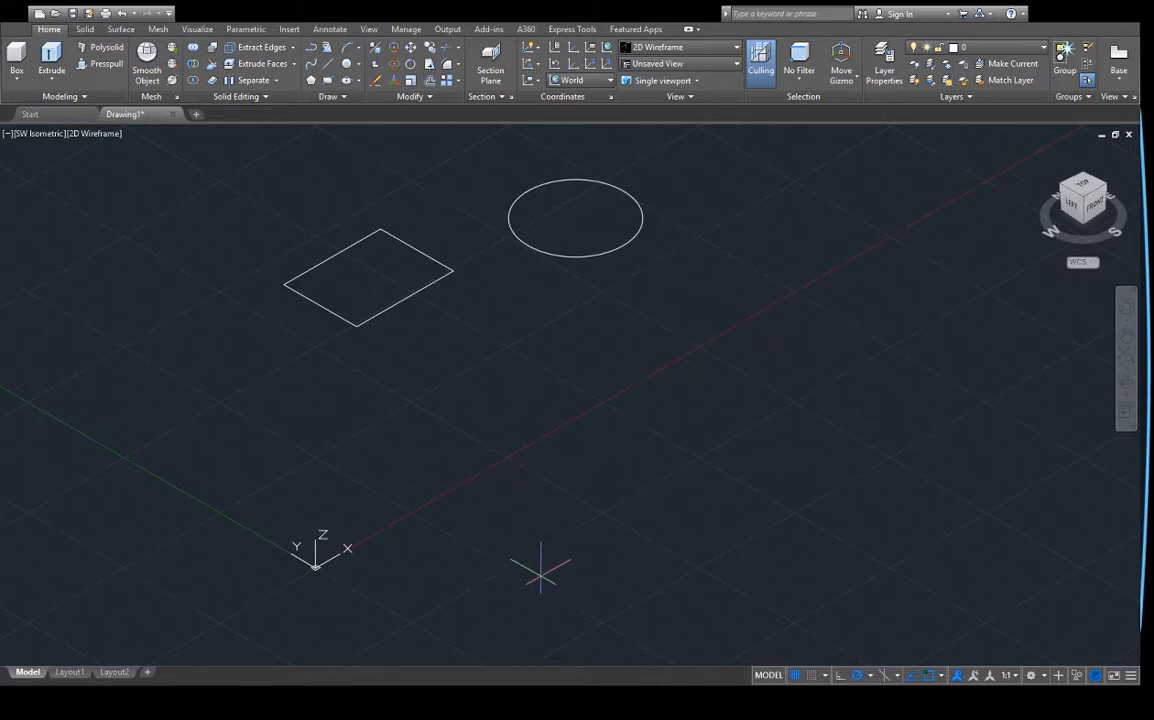
{"action": "left_click", "coordinate": [455, 420]}
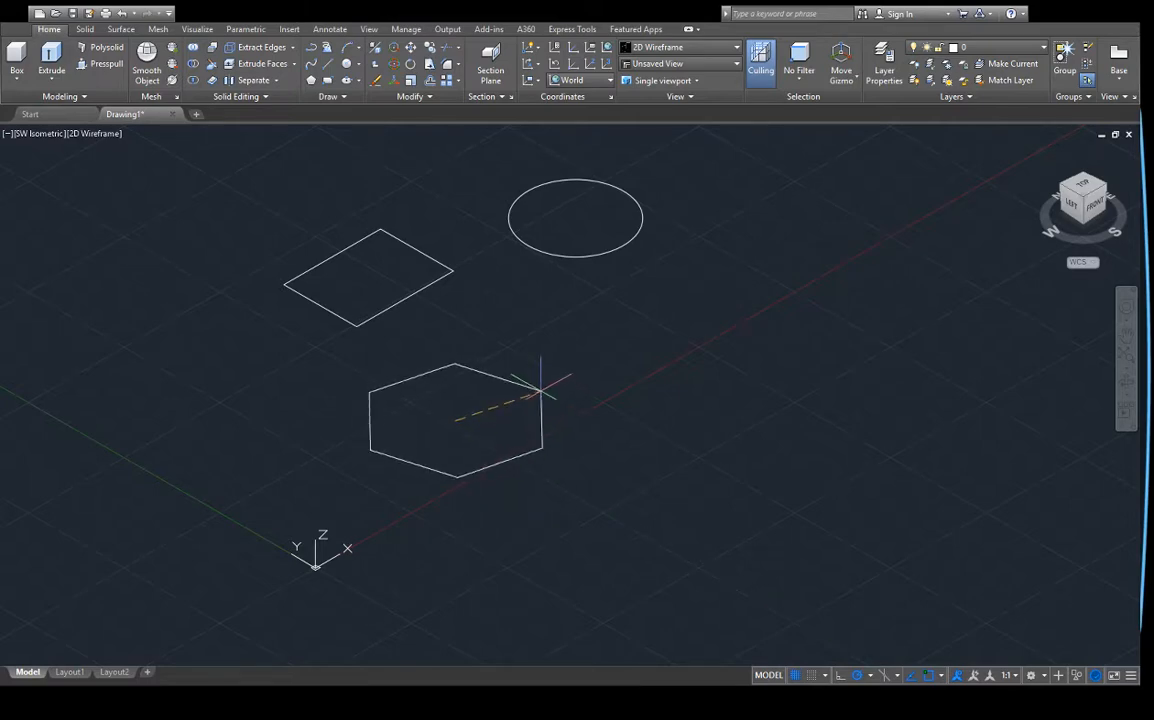
{"action": "left_click", "coordinate": [528, 381]}
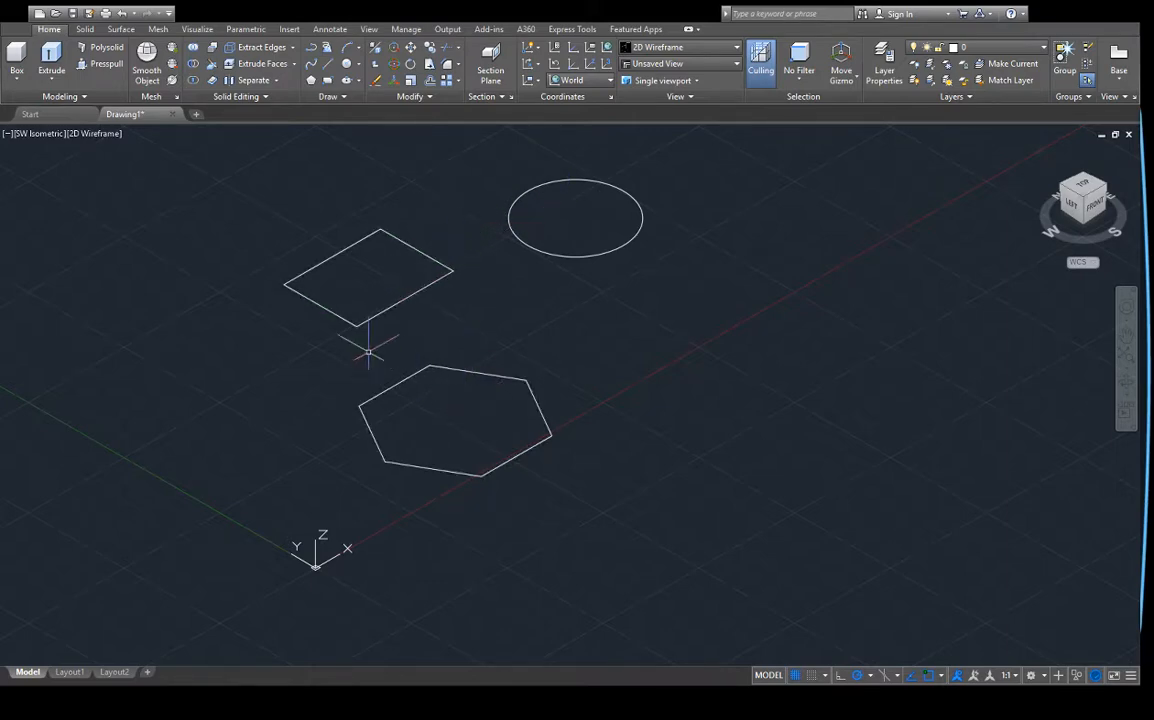
{"action": "left_click", "coordinate": [99, 65]}
{"action": "left_click", "coordinate": [610, 251]}
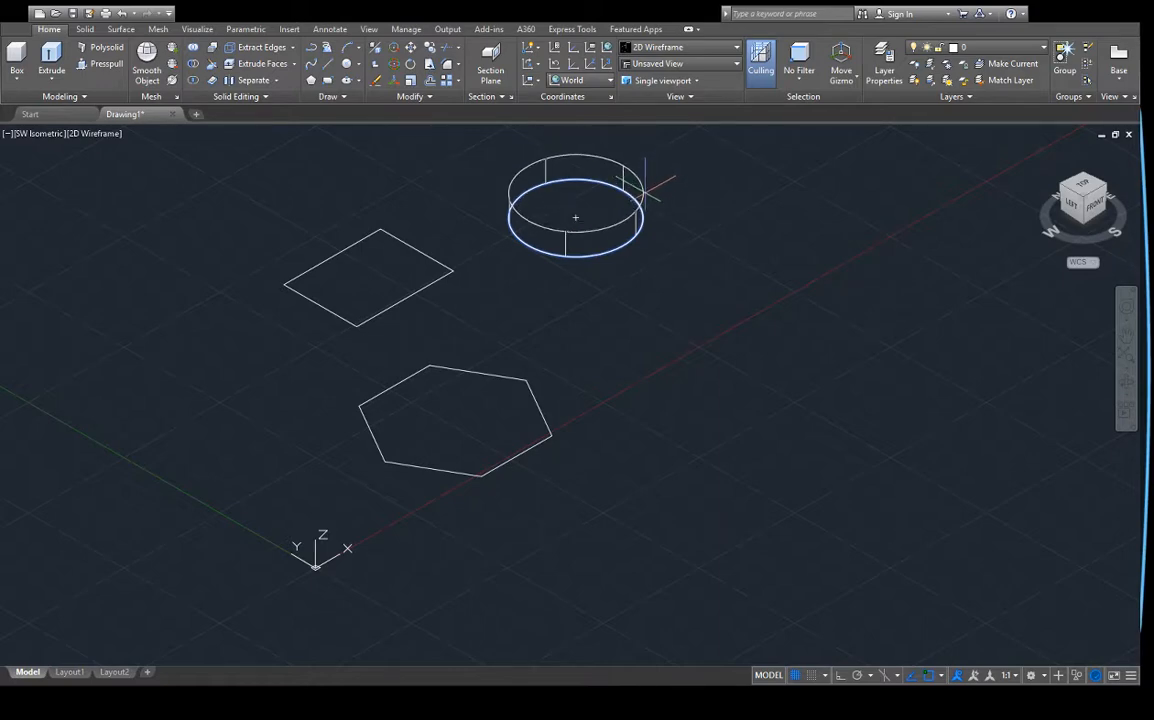
{"action": "key", "text": "Escape"}
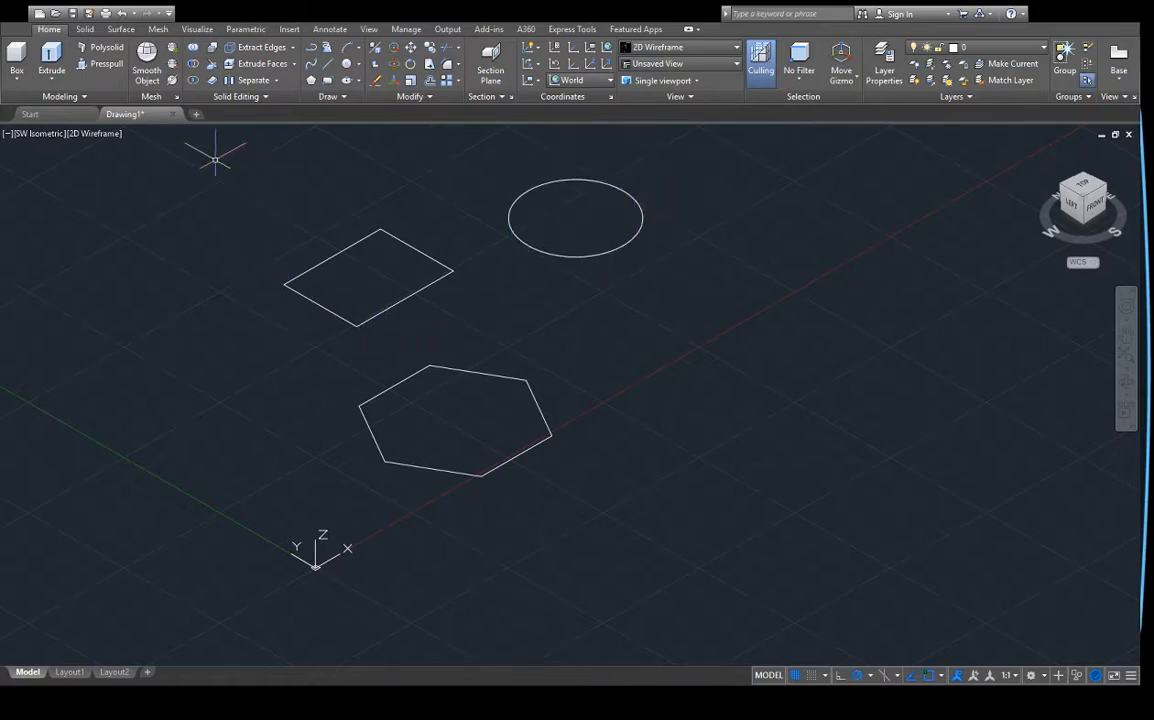
{"action": "left_click", "coordinate": [105, 66]}
{"action": "left_click", "coordinate": [420, 288]}
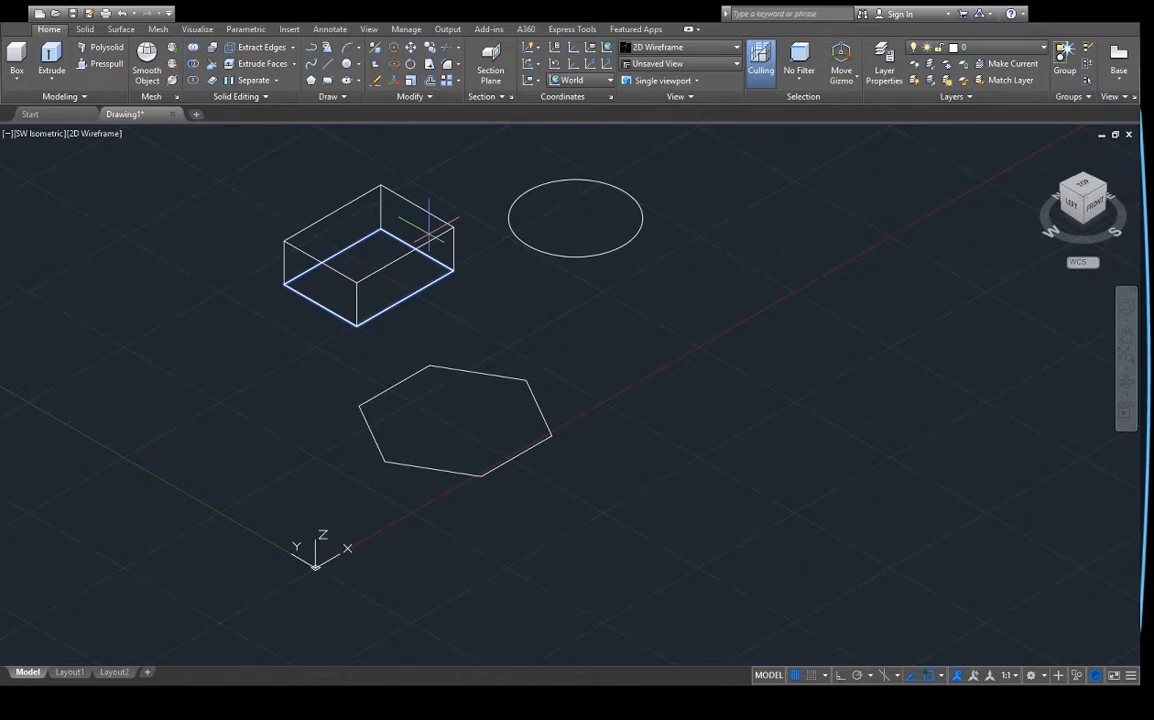
{"action": "key", "text": "Escape"}
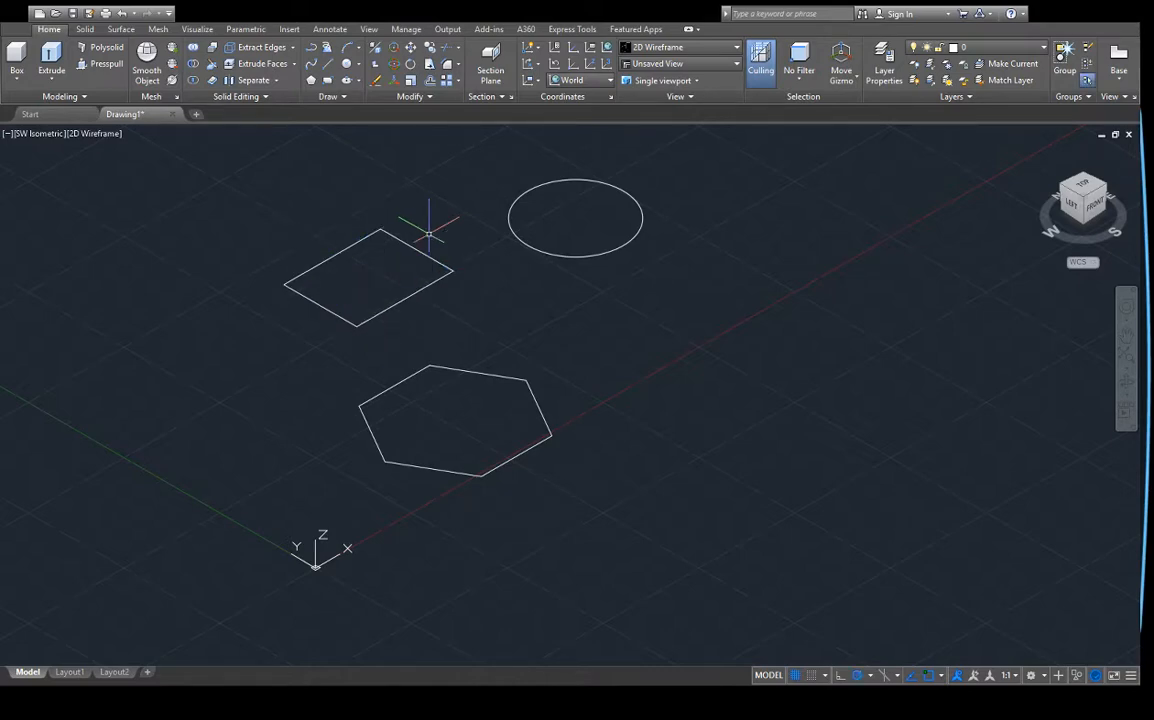
Step: Draw three connected line segments beside the hexagon, forming a rectangular outline with one side open
{"action": "left_click", "coordinate": [332, 65]}
{"action": "left_click", "coordinate": [582, 348]}
{"action": "left_click", "coordinate": [709, 276]}
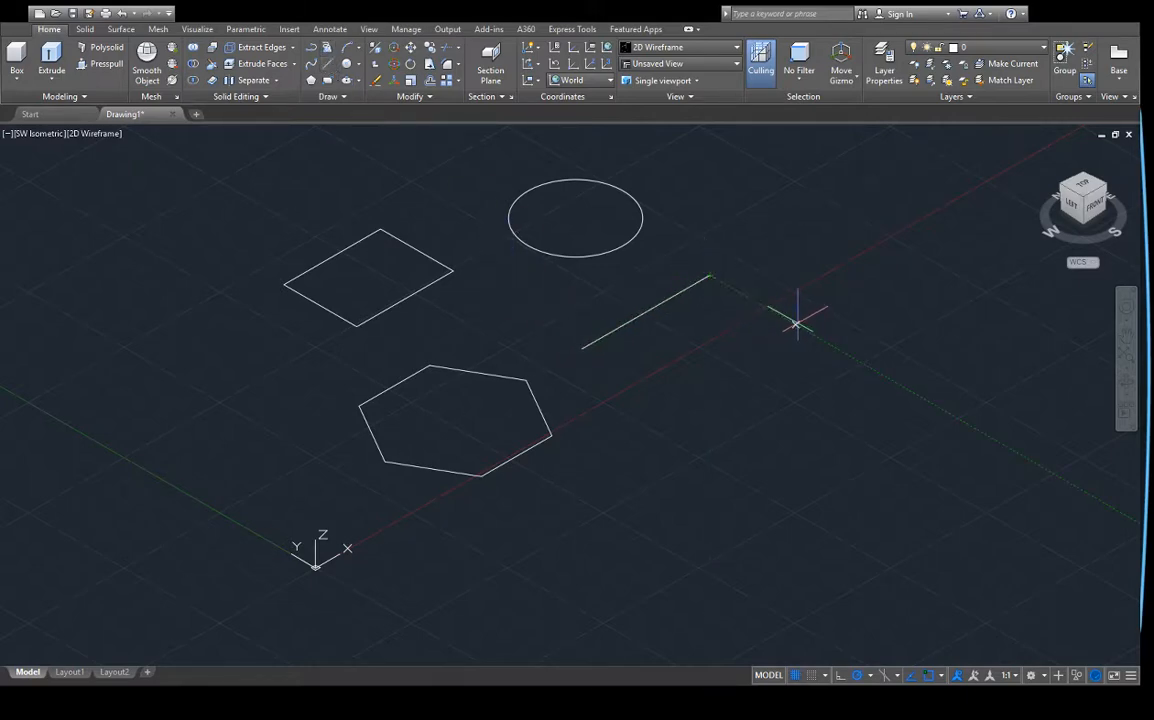
{"action": "left_click", "coordinate": [794, 323]}
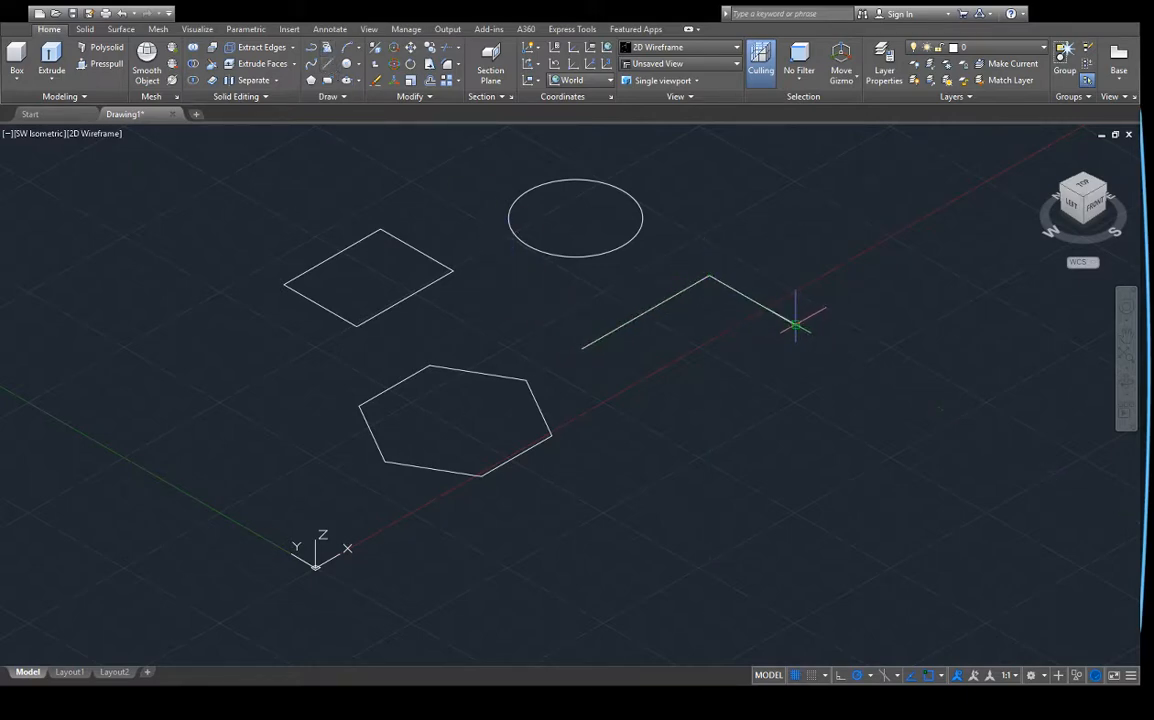
{"action": "left_click", "coordinate": [630, 419]}
{"action": "key", "text": "Return"}
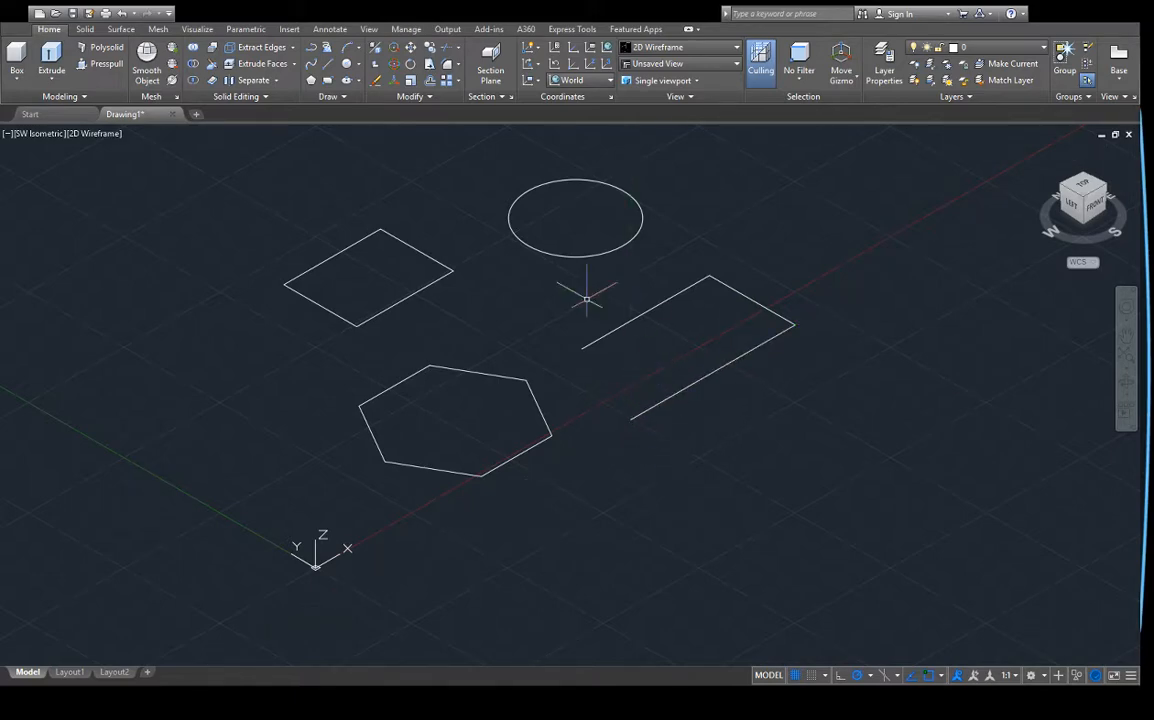
Step: Draw a fourth line from the outline's open starting corner across the front line to enclose the rectangular area
{"action": "key", "text": "Return"}
{"action": "left_click", "coordinate": [581, 348]}
{"action": "left_click", "coordinate": [722, 427]}
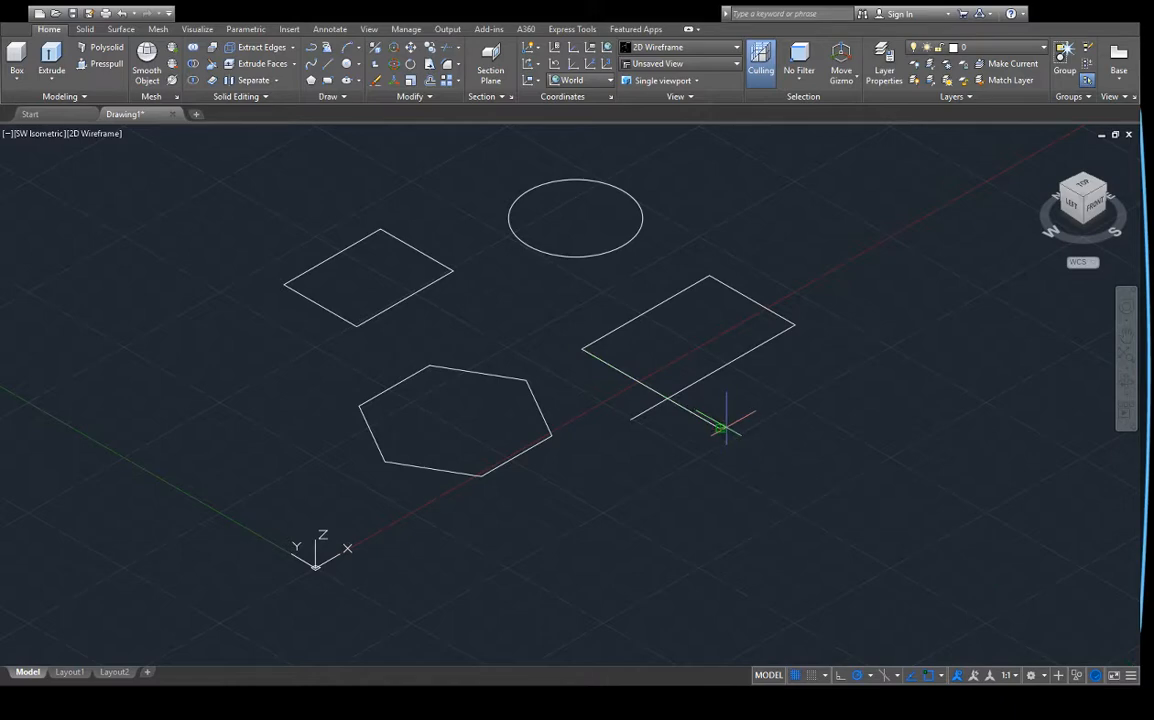
{"action": "key", "text": "Return"}
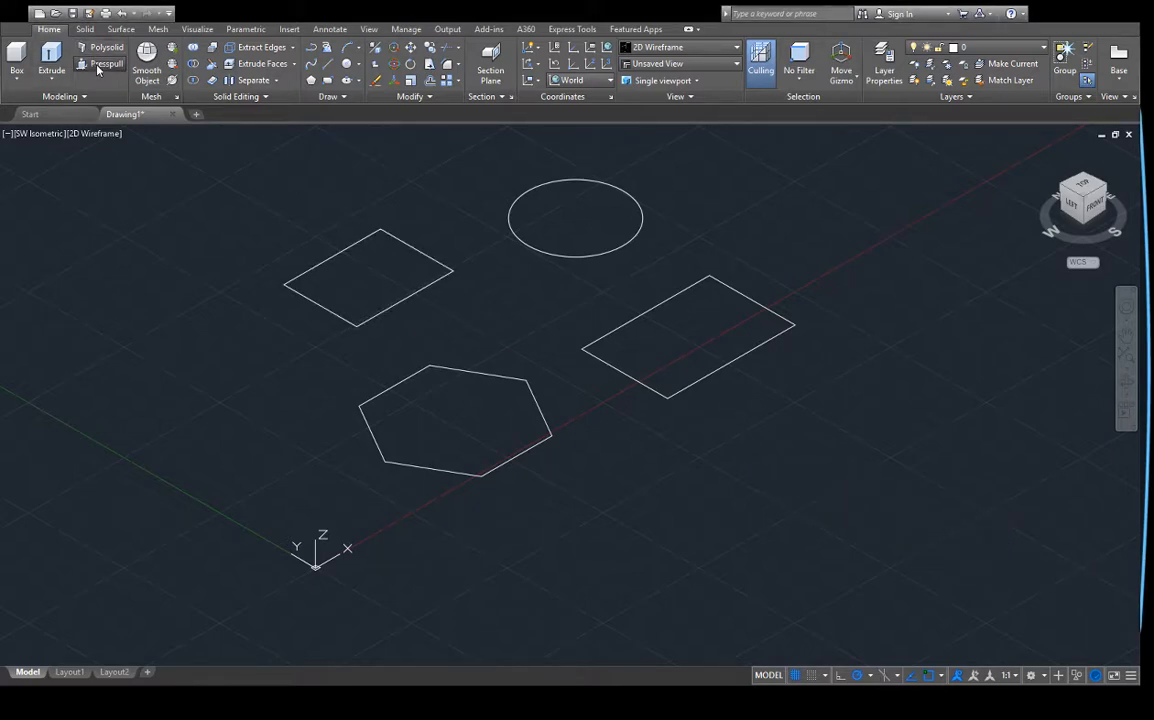
Step: Use Presspull to raise the areas inside the rectangle, the circle and the hexagon into solids
{"action": "left_click", "coordinate": [365, 281]}
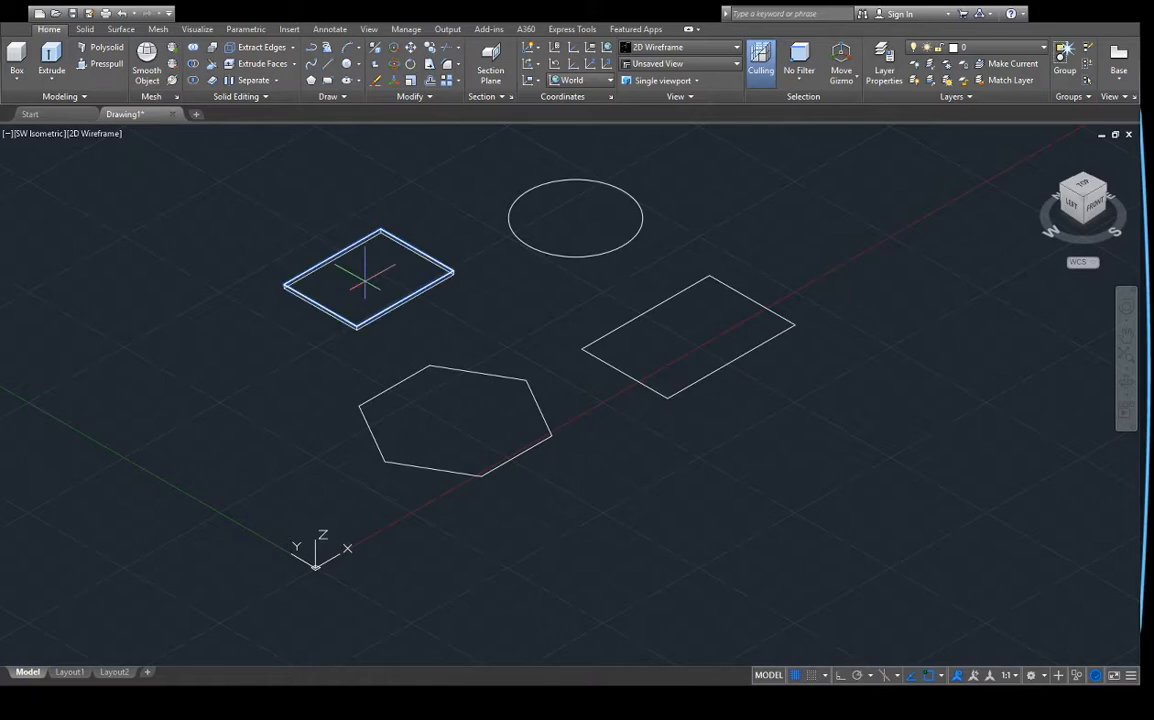
{"action": "left_click", "coordinate": [367, 218]}
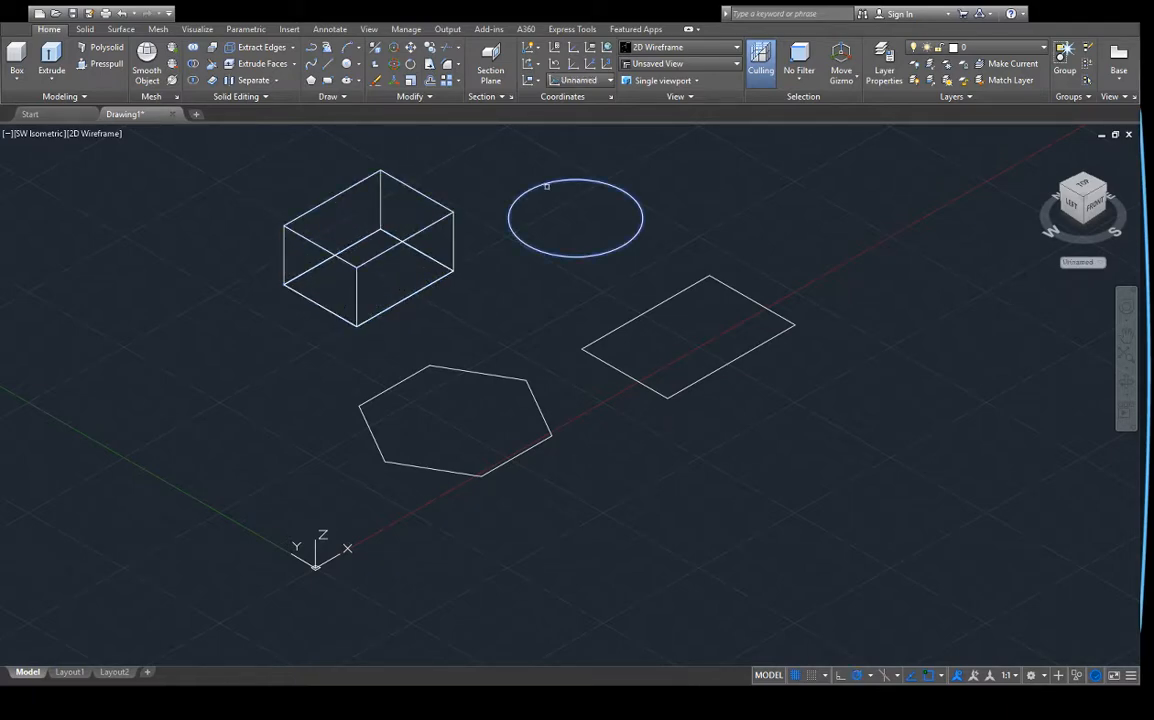
{"action": "left_click", "coordinate": [585, 207]}
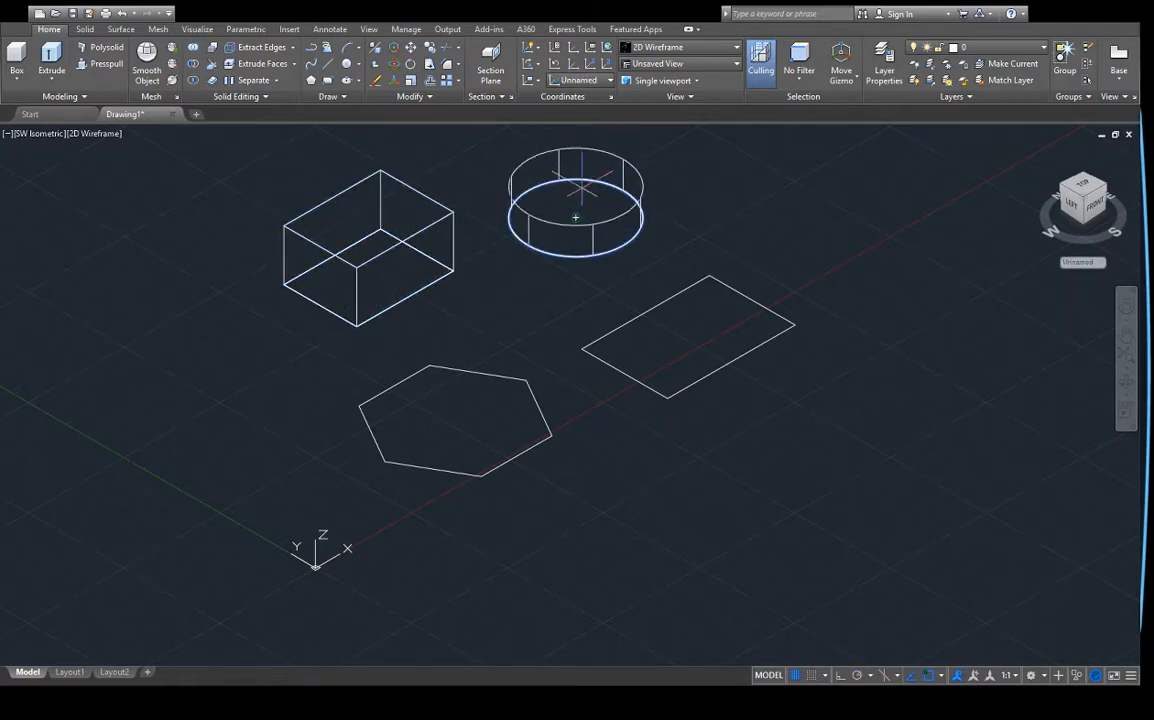
{"action": "left_click", "coordinate": [575, 216]}
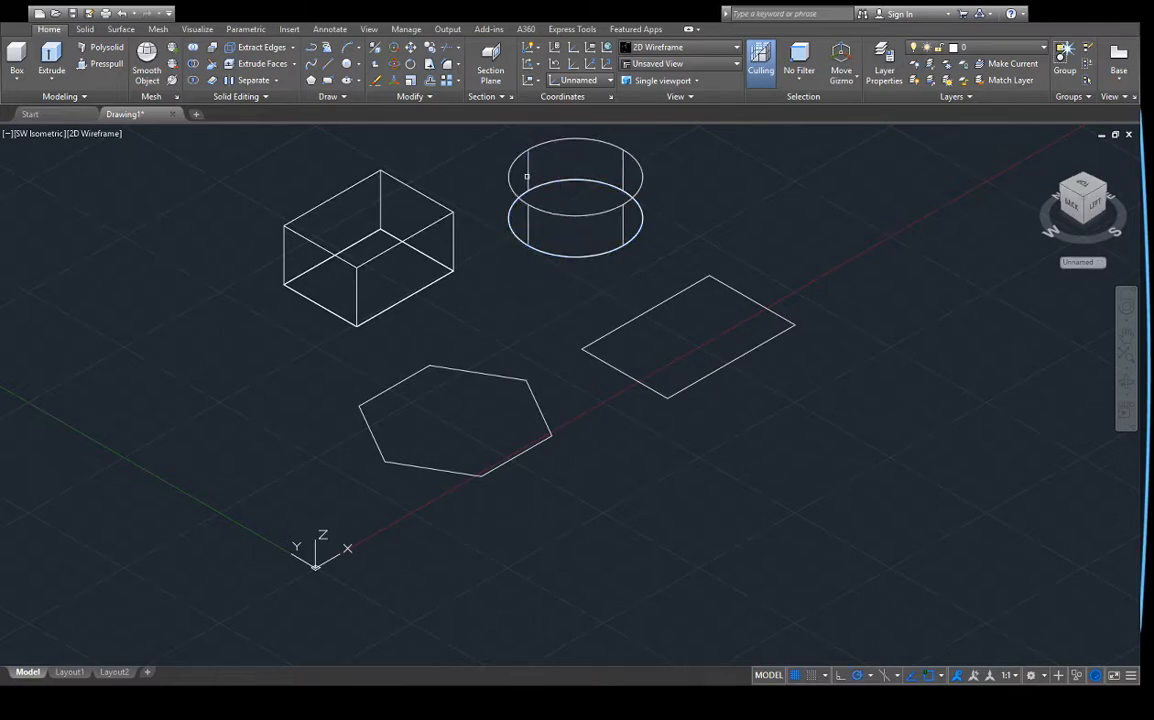
{"action": "left_click", "coordinate": [426, 410]}
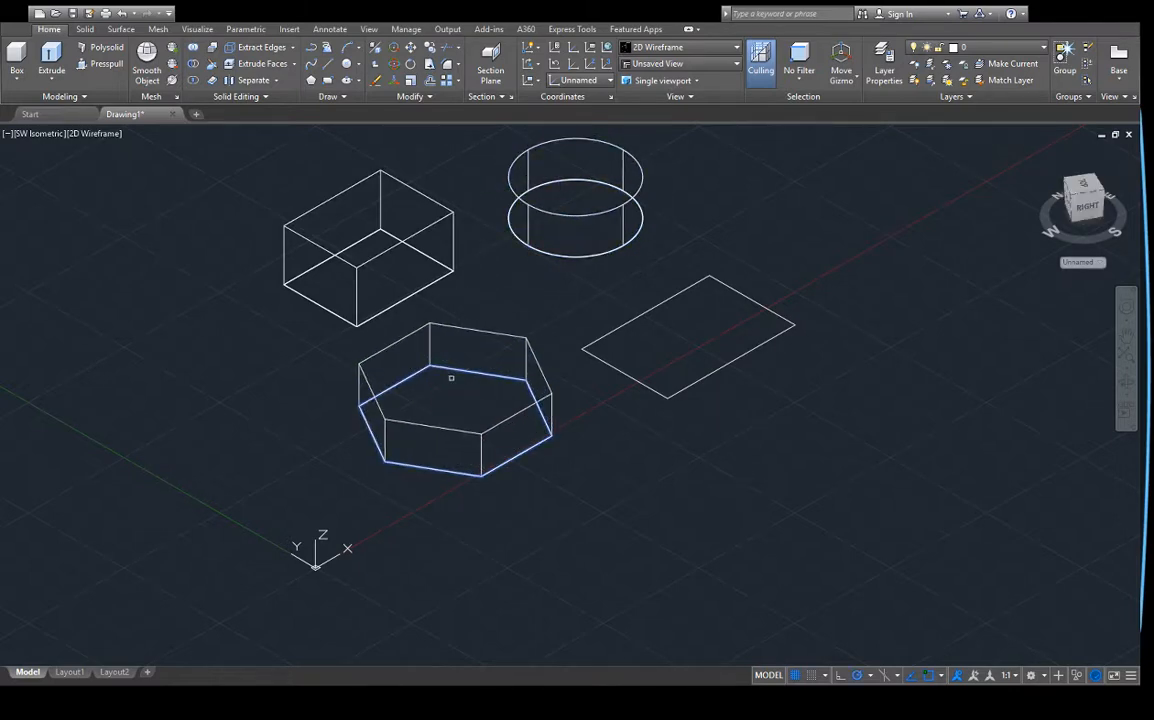
{"action": "left_click", "coordinate": [687, 333]}
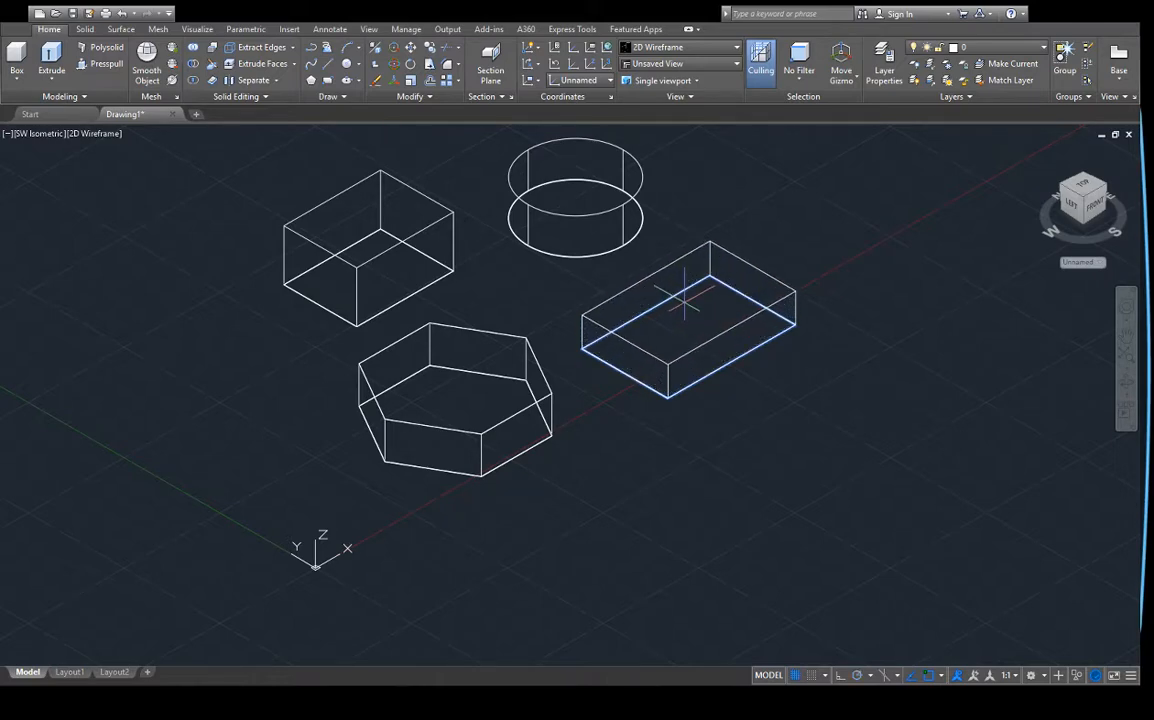
{"action": "key", "text": "Escape"}
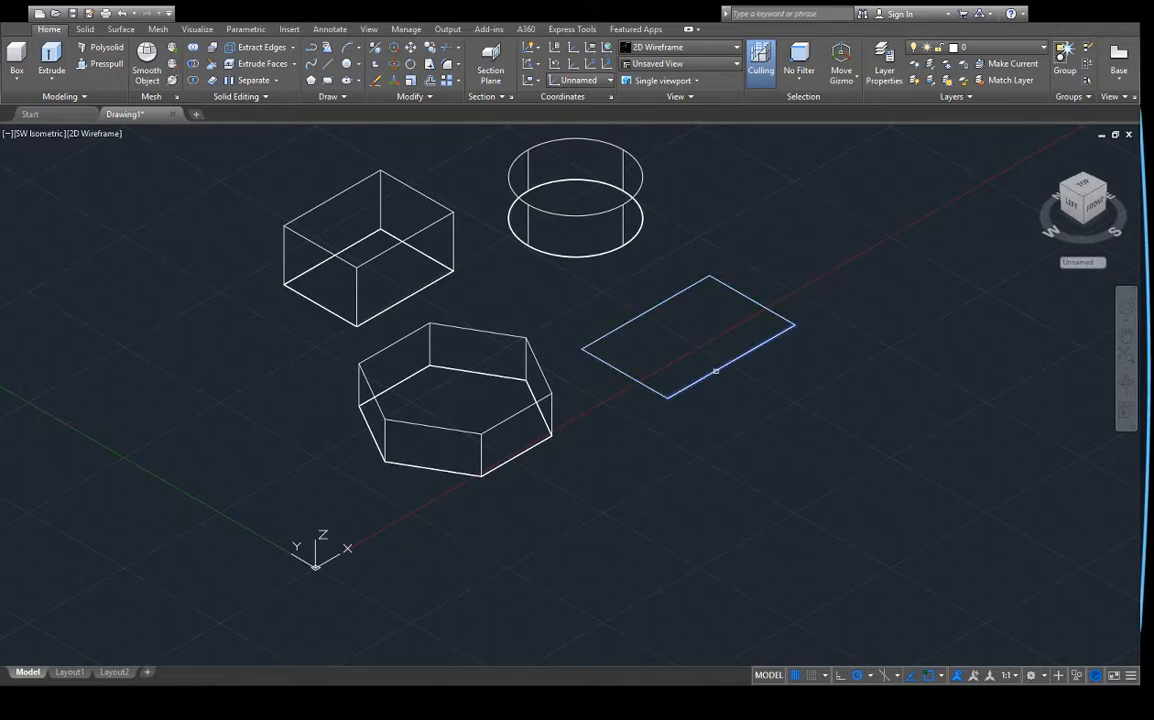
Step: Use Presspull on each of the four separate lines of the outline to raise them into upright surface walls
{"action": "left_click", "coordinate": [716, 371]}
{"action": "left_click", "coordinate": [731, 293]}
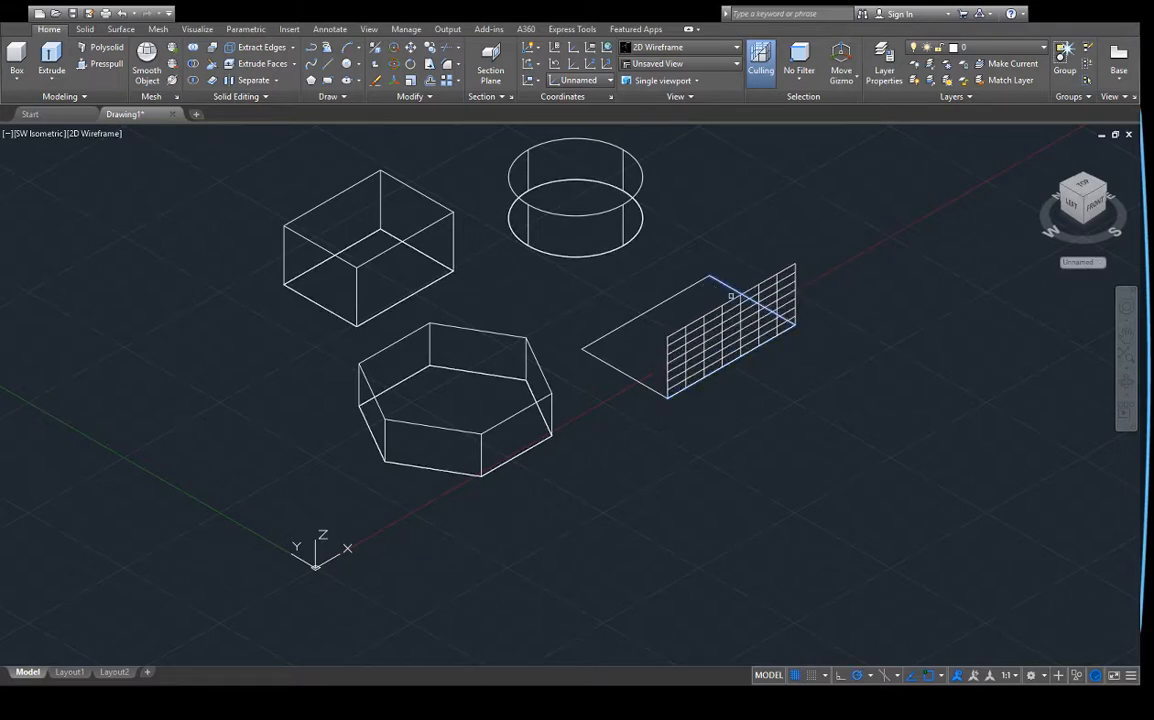
{"action": "left_click", "coordinate": [659, 306]}
{"action": "left_click", "coordinate": [660, 262]}
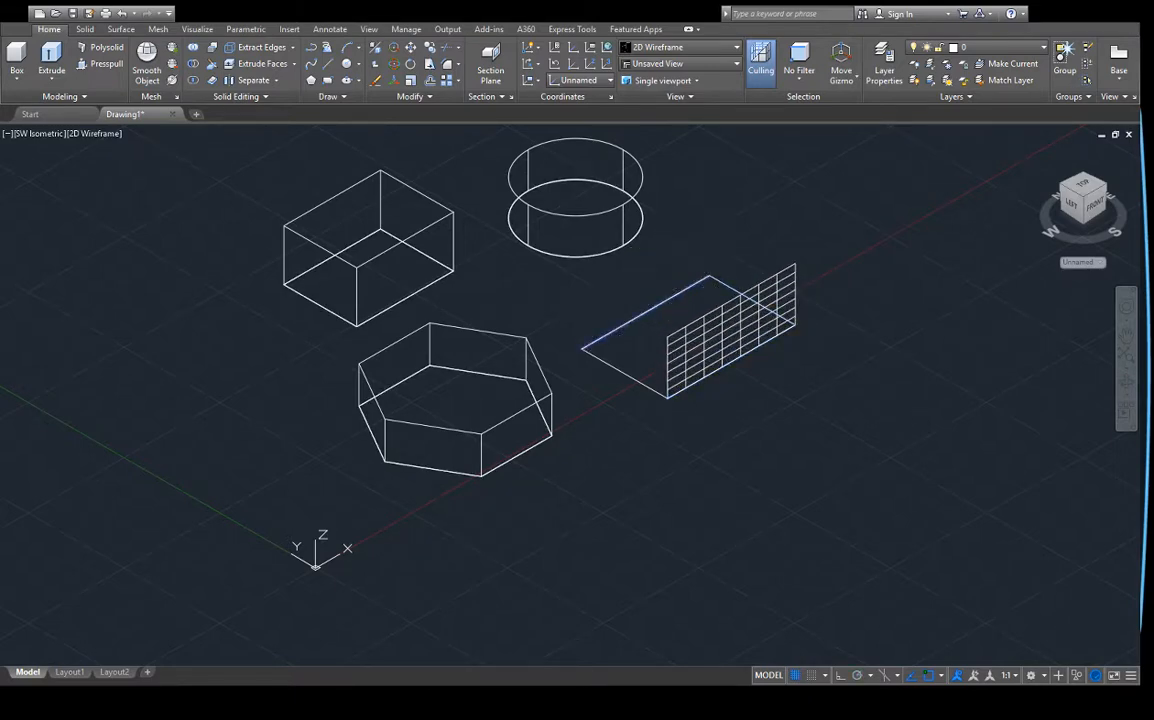
{"action": "left_click", "coordinate": [728, 287]}
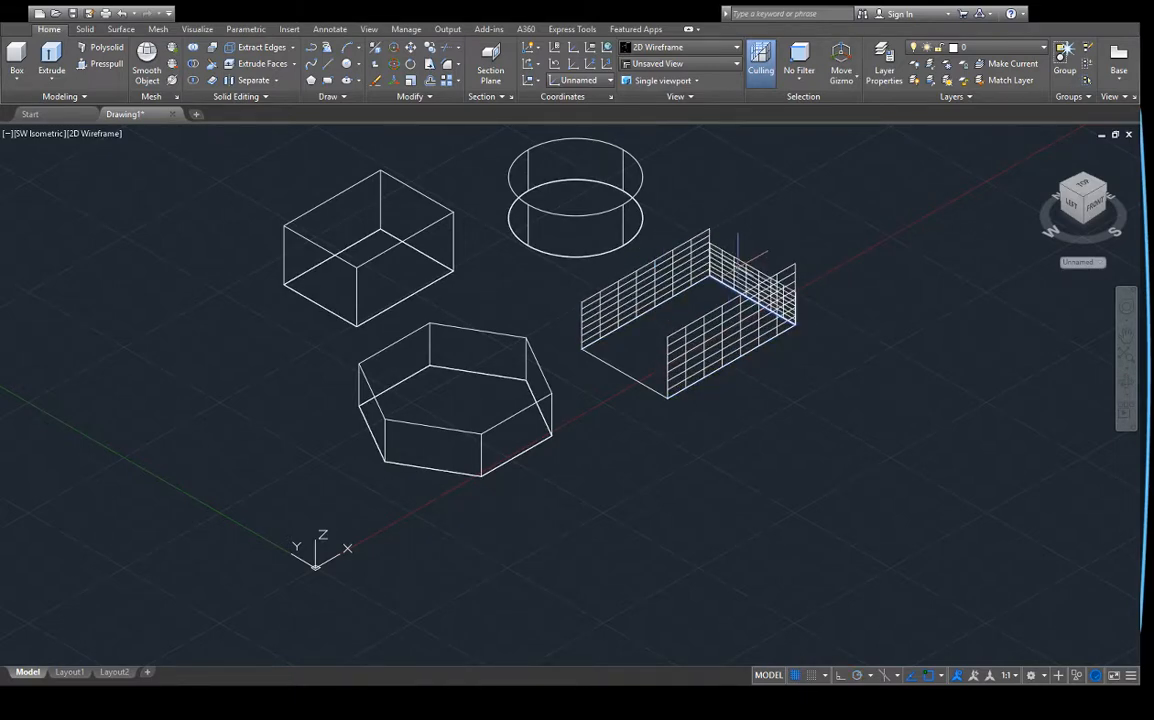
{"action": "left_click", "coordinate": [664, 226]}
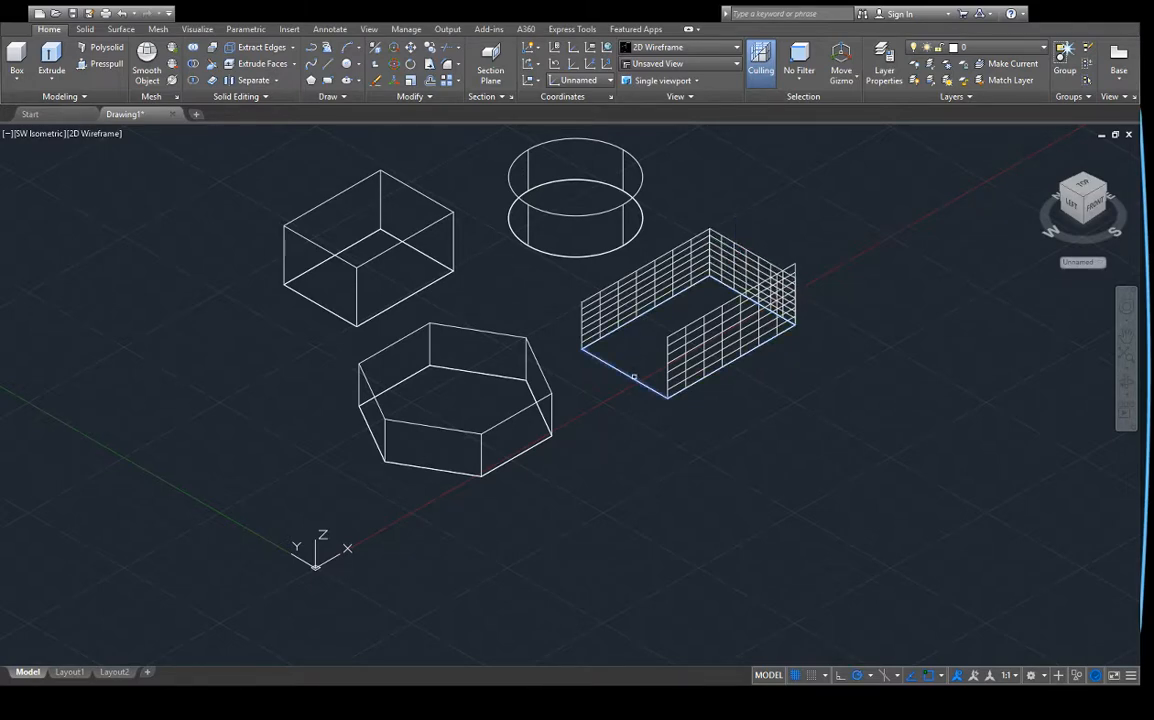
{"action": "left_click", "coordinate": [633, 378]}
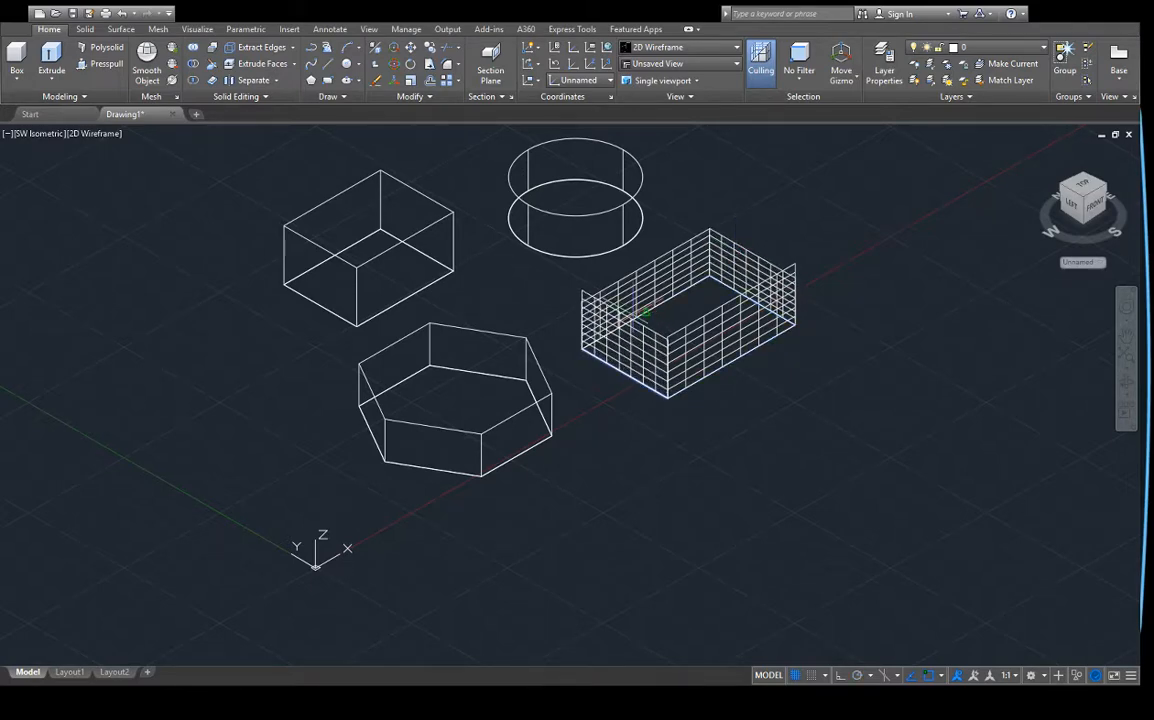
{"action": "left_click", "coordinate": [635, 314]}
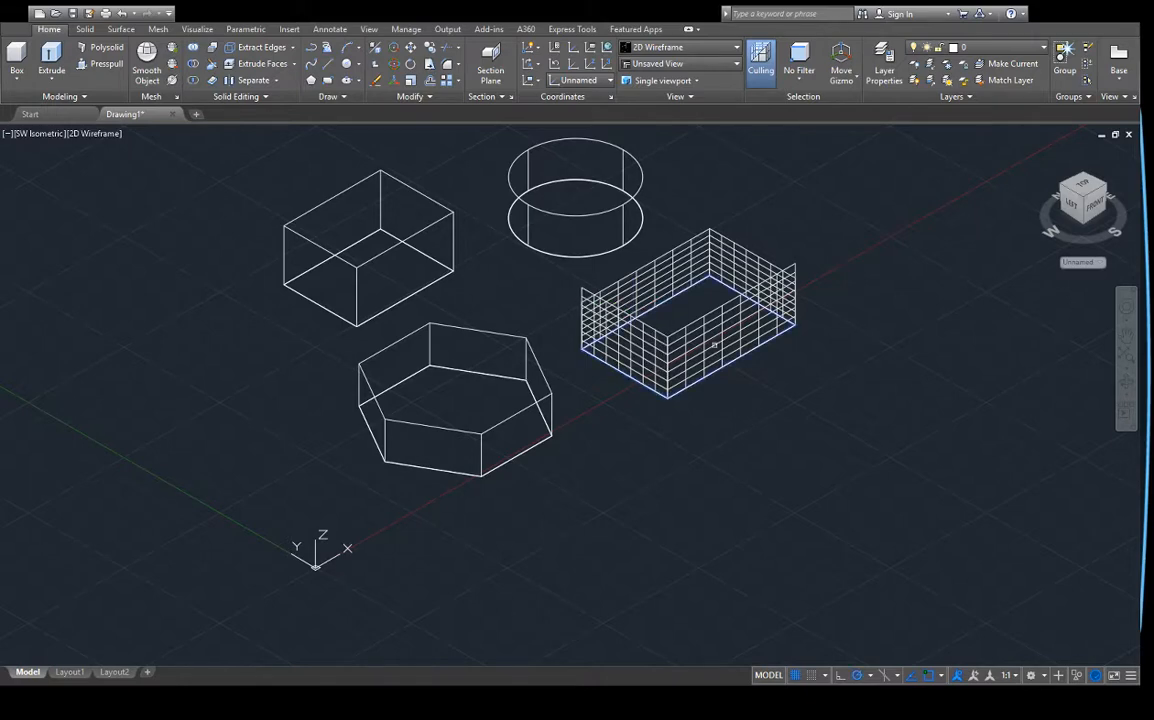
{"action": "key", "text": "Escape"}
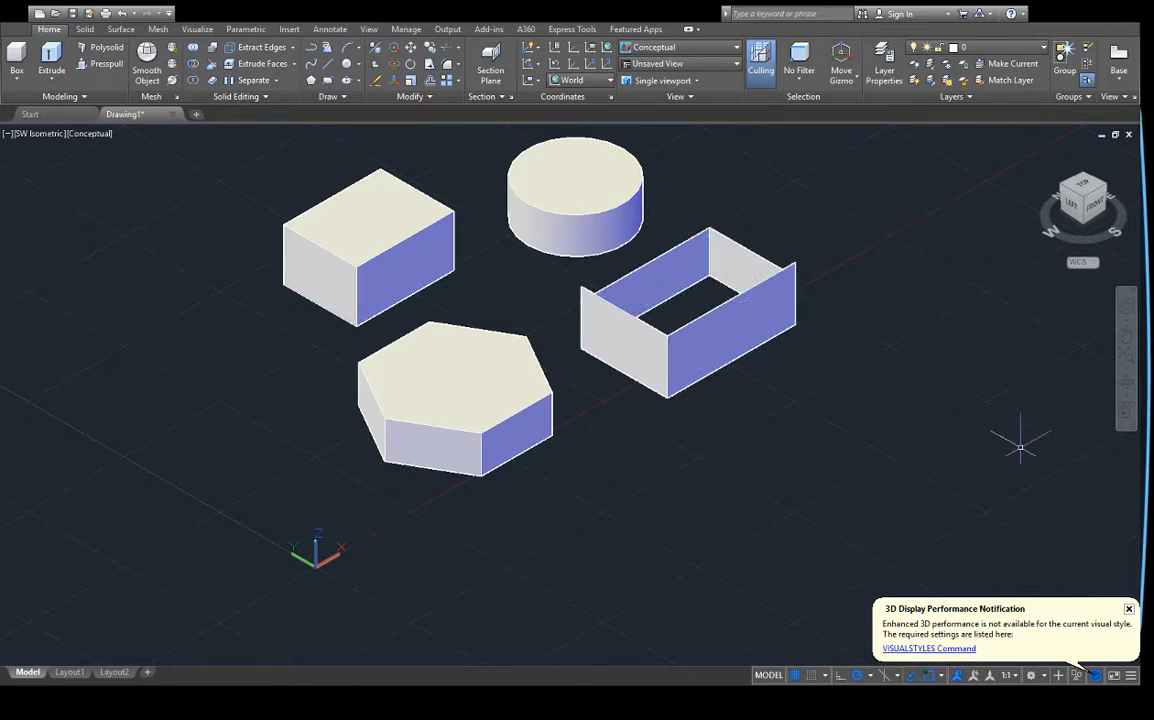
Step: Dismiss the 3D display performance notification and draw a new rectangle on the ground plane beside the hexagonal solid, across the Y axis
{"action": "left_click", "coordinate": [1129, 609]}
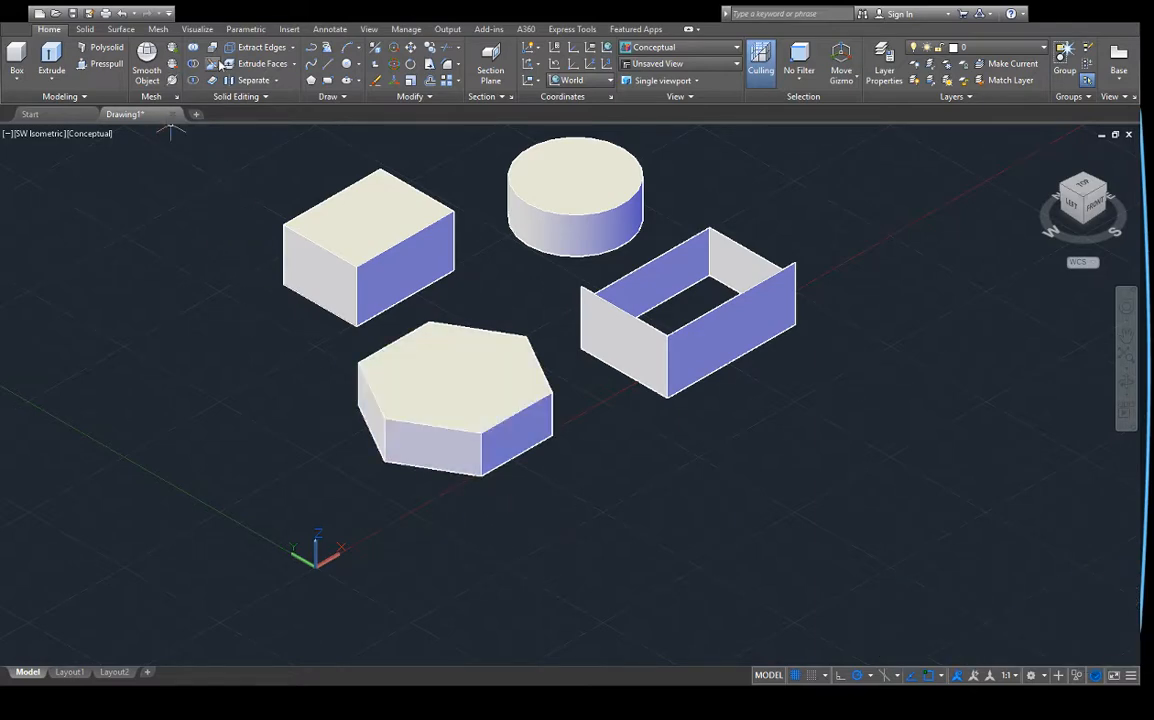
{"action": "left_click", "coordinate": [329, 82]}
{"action": "left_click", "coordinate": [120, 364]}
{"action": "left_click", "coordinate": [102, 450]}
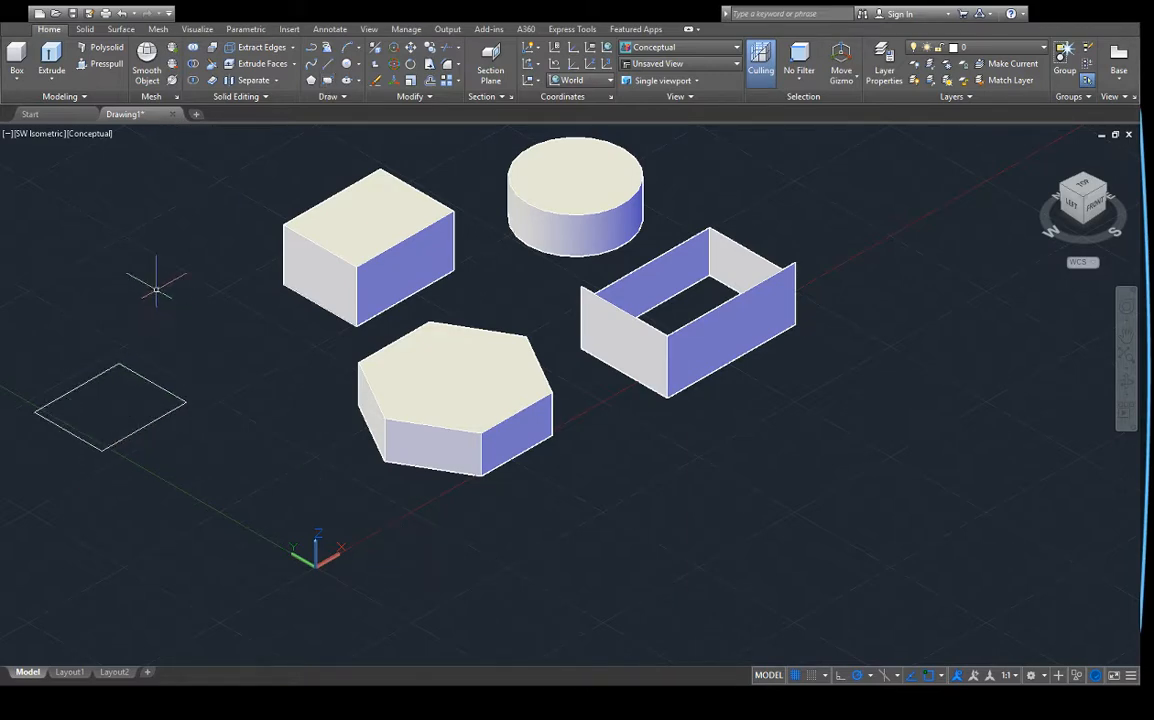
Step: Use Presspull to raise the area inside the new rectangle on the Y axis into a solid
{"action": "left_click", "coordinate": [97, 66]}
{"action": "left_click", "coordinate": [91, 360]}
{"action": "left_click", "coordinate": [116, 358]}
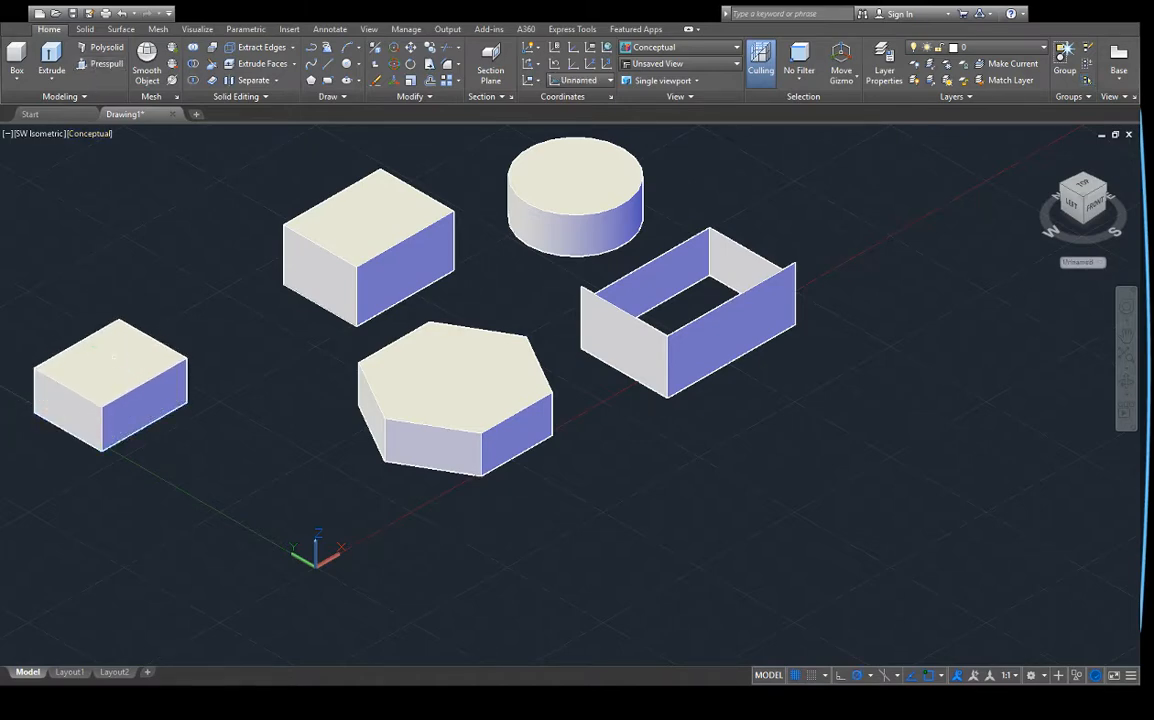
Step: Draw an open chain of four connected lines in the empty area beside the four upright surface walls
{"action": "left_click", "coordinate": [327, 65]}
{"action": "left_click", "coordinate": [894, 391]}
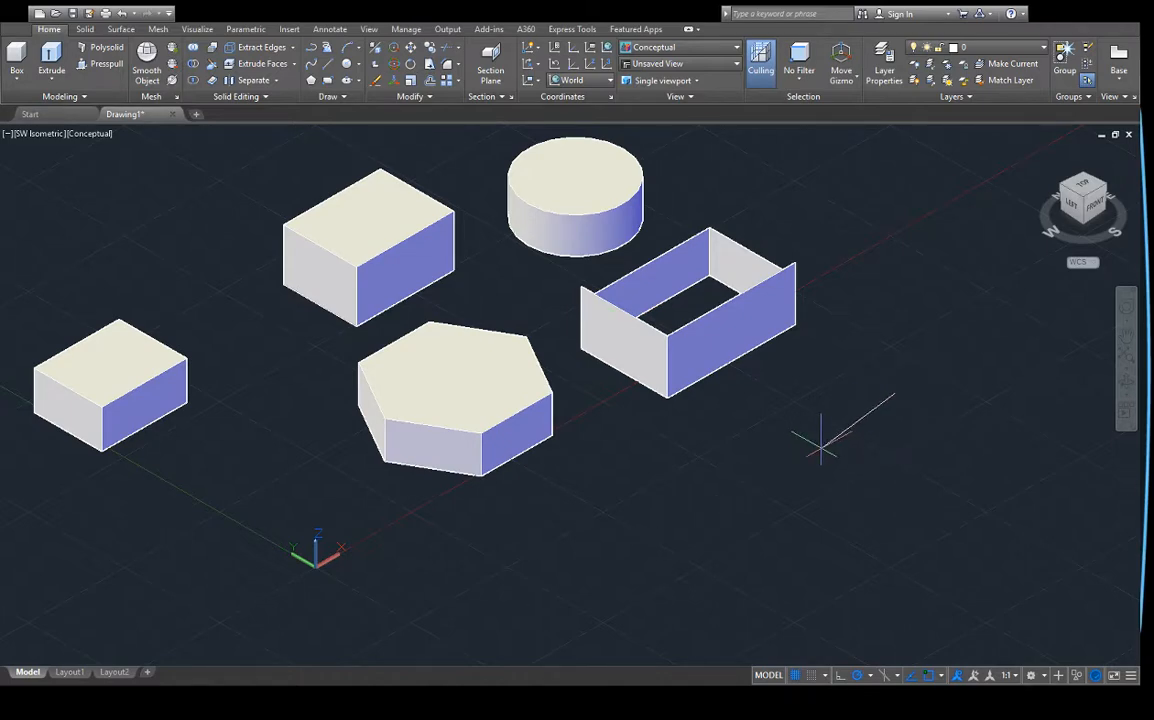
{"action": "left_click", "coordinate": [811, 440]}
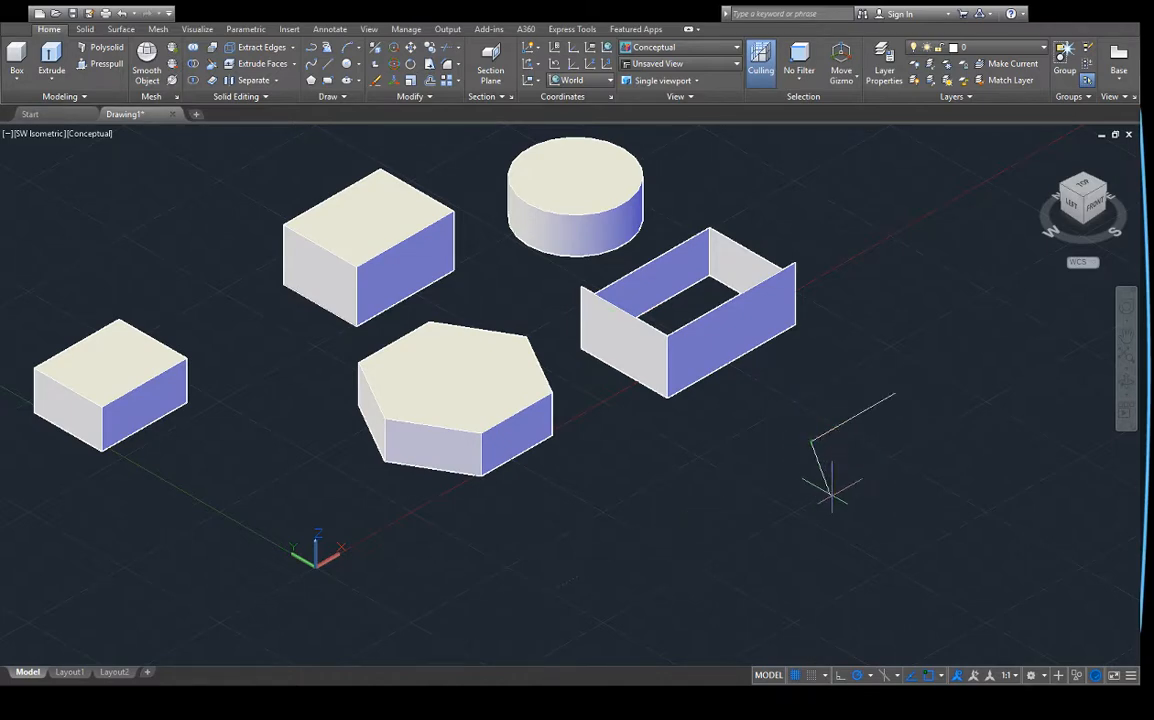
{"action": "left_click", "coordinate": [811, 531]}
{"action": "left_click", "coordinate": [929, 493]}
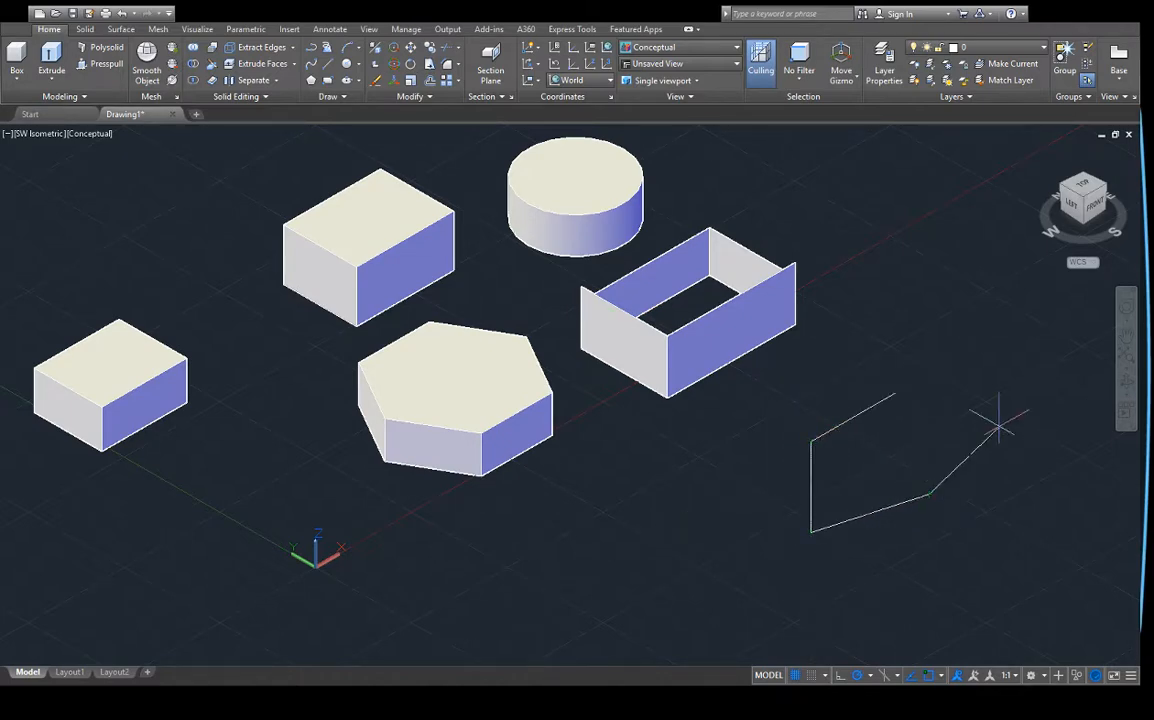
{"action": "left_click", "coordinate": [1008, 410]}
{"action": "key", "text": "Return"}
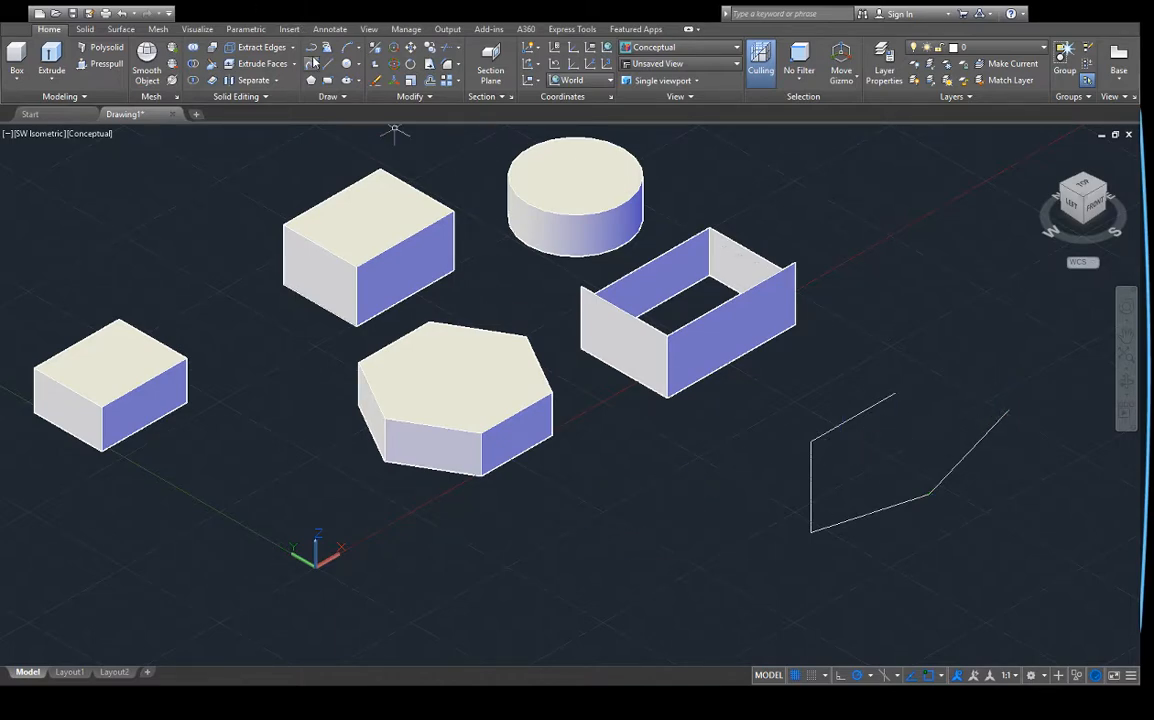
Step: Draw an E-shaped outline of straight lines in front of the hexagonal solid and close it where the first and last lines meet
{"action": "key", "text": "Return"}
{"action": "left_click", "coordinate": [519, 538]}
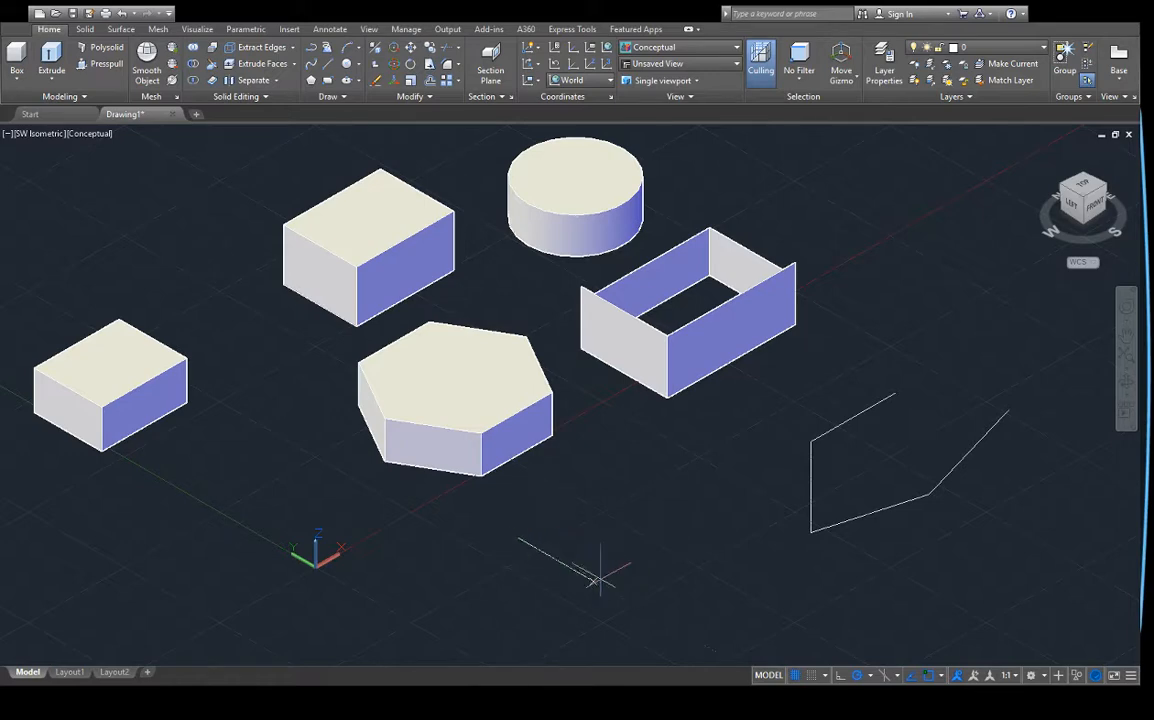
{"action": "left_click", "coordinate": [678, 629]}
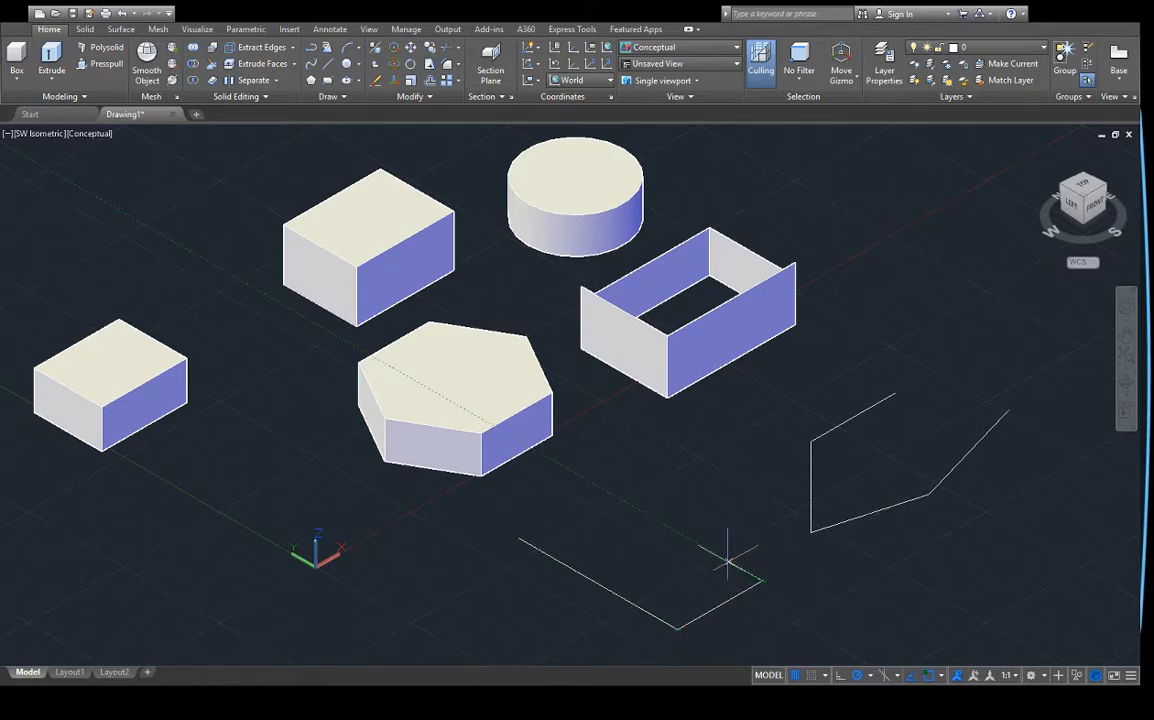
{"action": "left_click", "coordinate": [722, 557]}
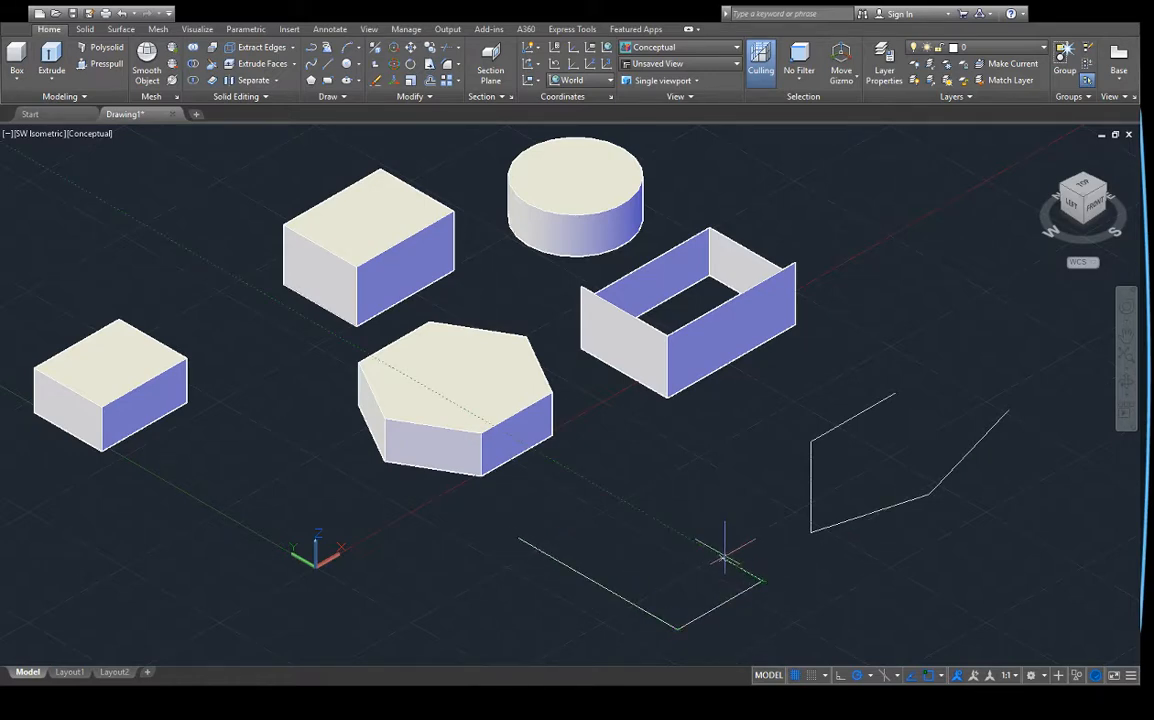
{"action": "left_click", "coordinate": [662, 570]}
{"action": "left_click", "coordinate": [686, 546]}
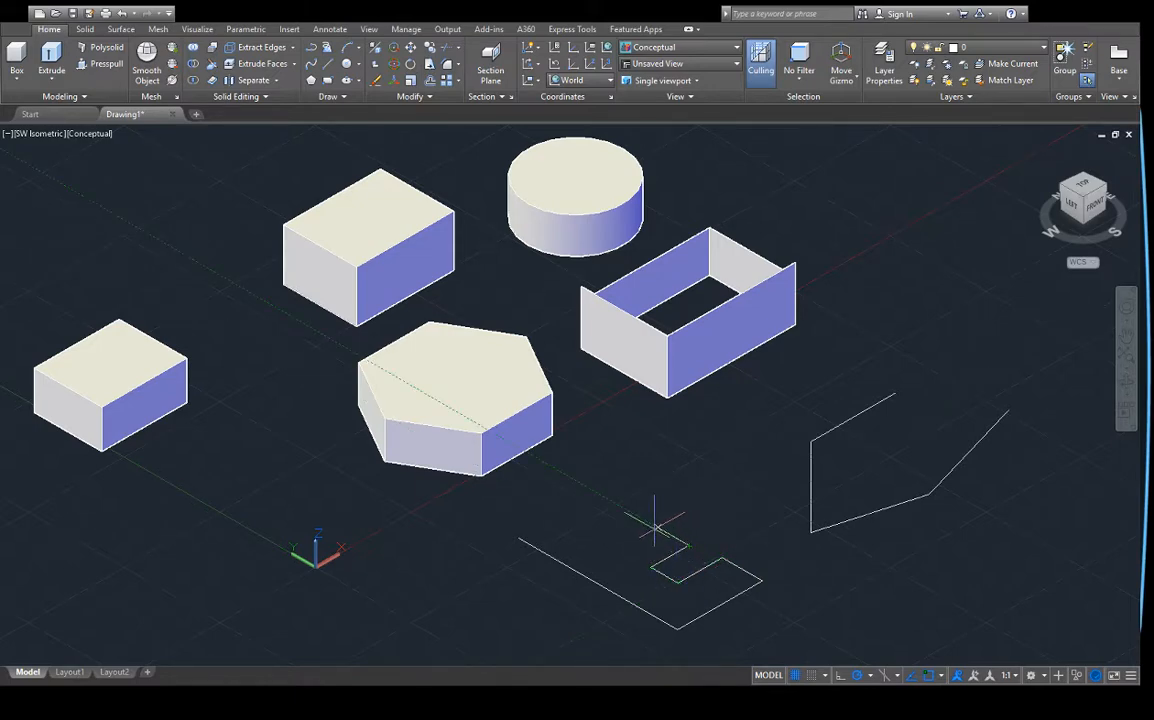
{"action": "left_click", "coordinate": [656, 530]}
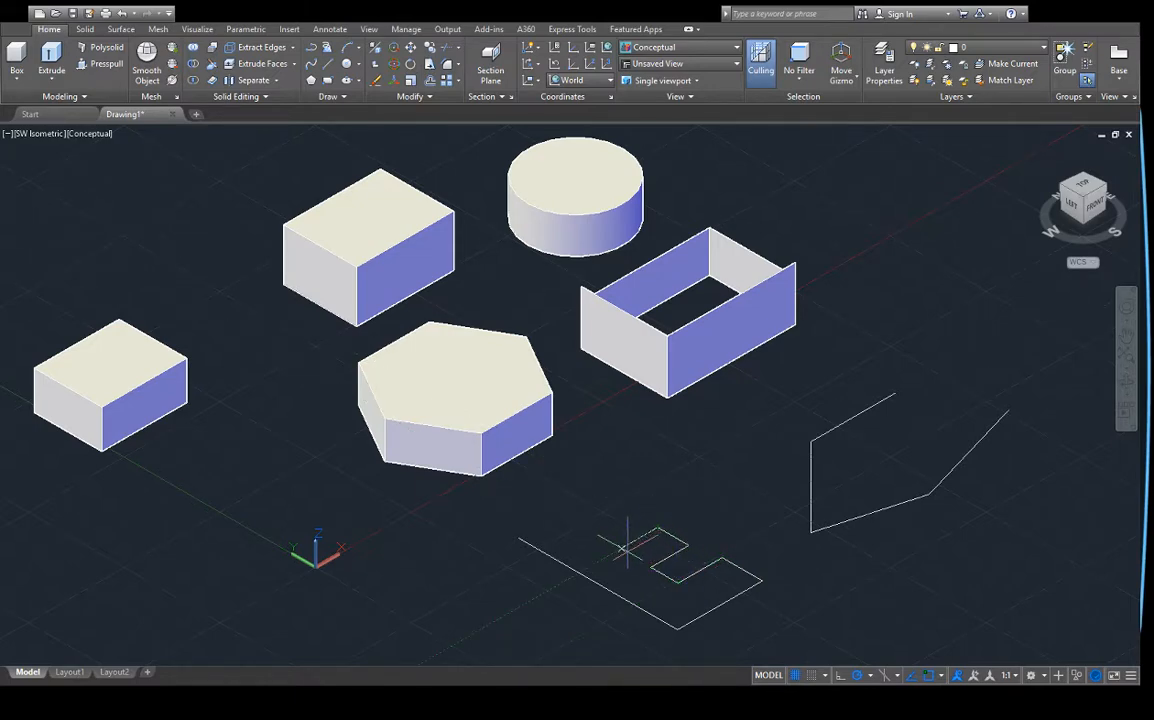
{"action": "left_click", "coordinate": [624, 546]}
{"action": "left_click", "coordinate": [594, 530]}
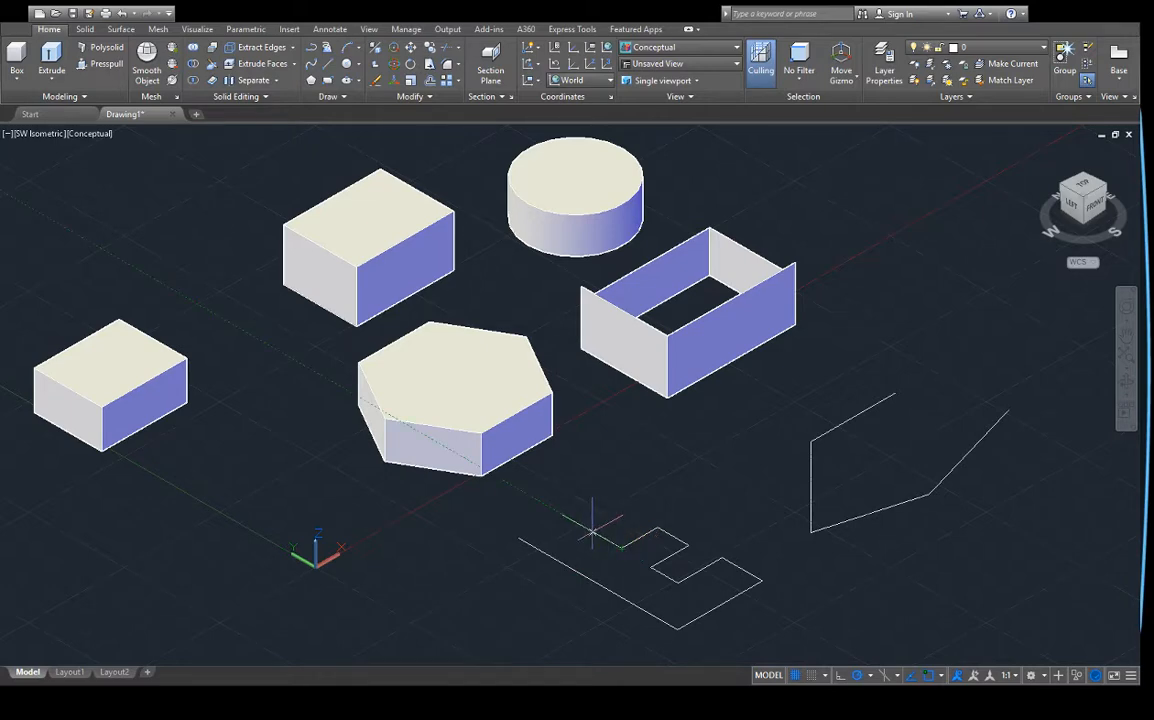
{"action": "left_click", "coordinate": [643, 500]}
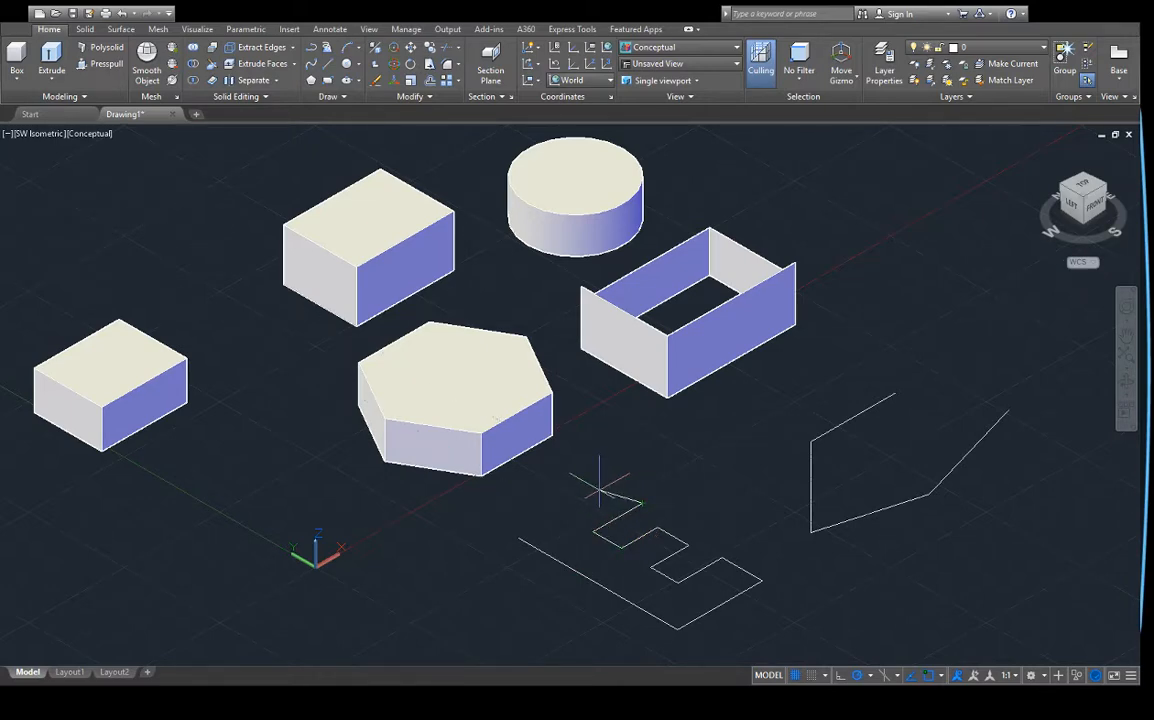
{"action": "left_click", "coordinate": [604, 482]}
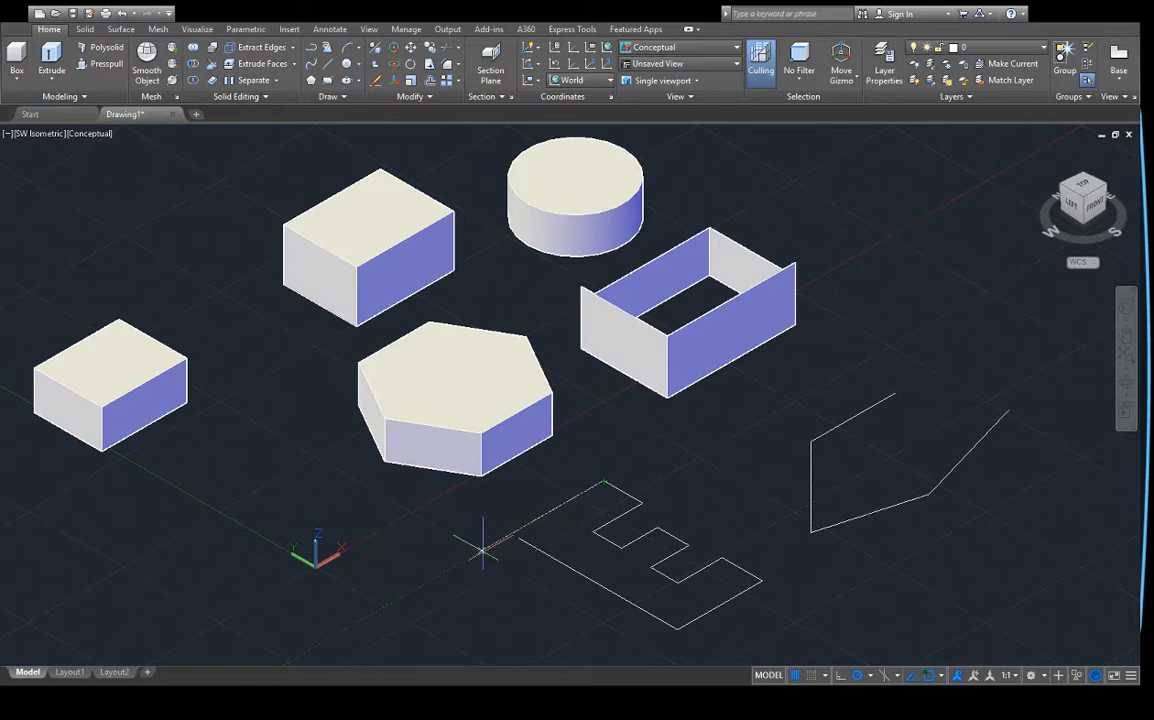
{"action": "left_click", "coordinate": [482, 549]}
{"action": "key", "text": "Escape"}
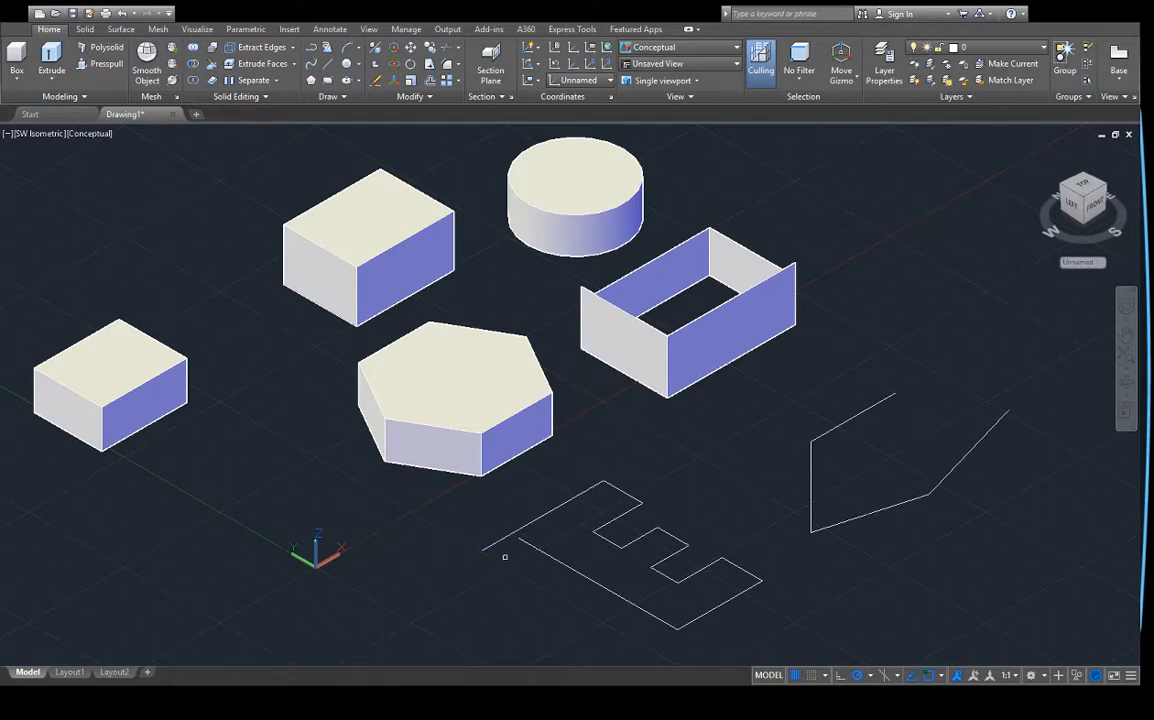
{"action": "key", "text": "Escape"}
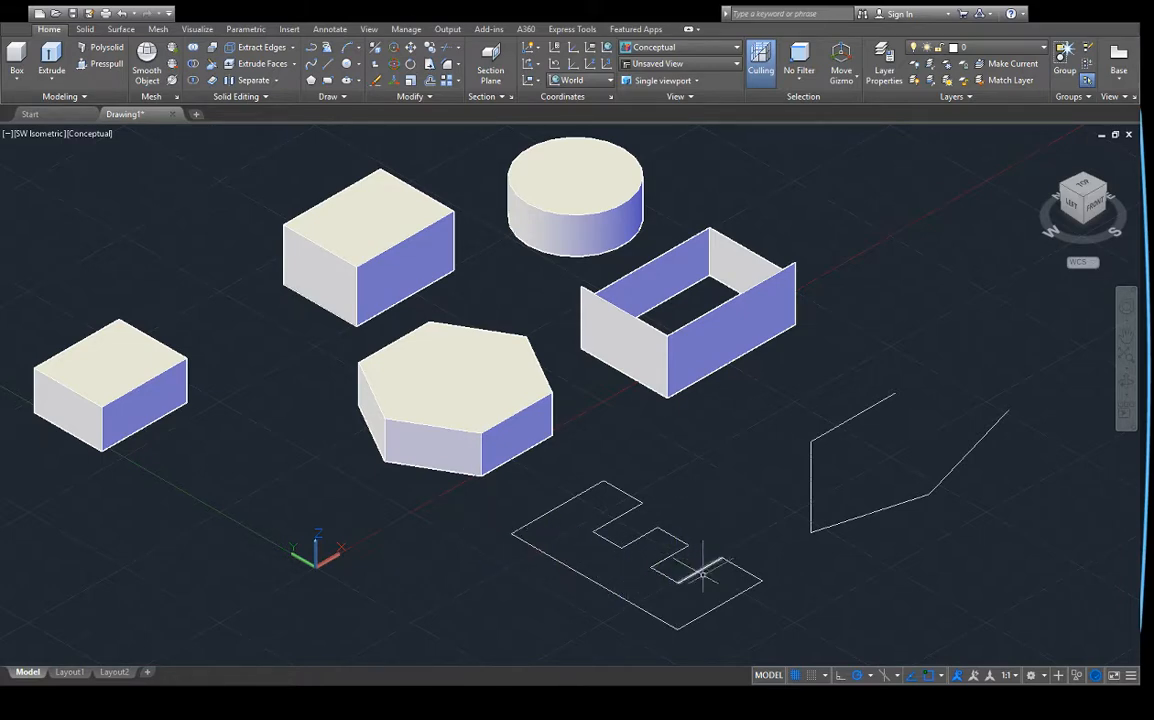
Step: Use Presspull to raise the area inside the E-shaped outline into a solid
{"action": "left_click", "coordinate": [103, 66]}
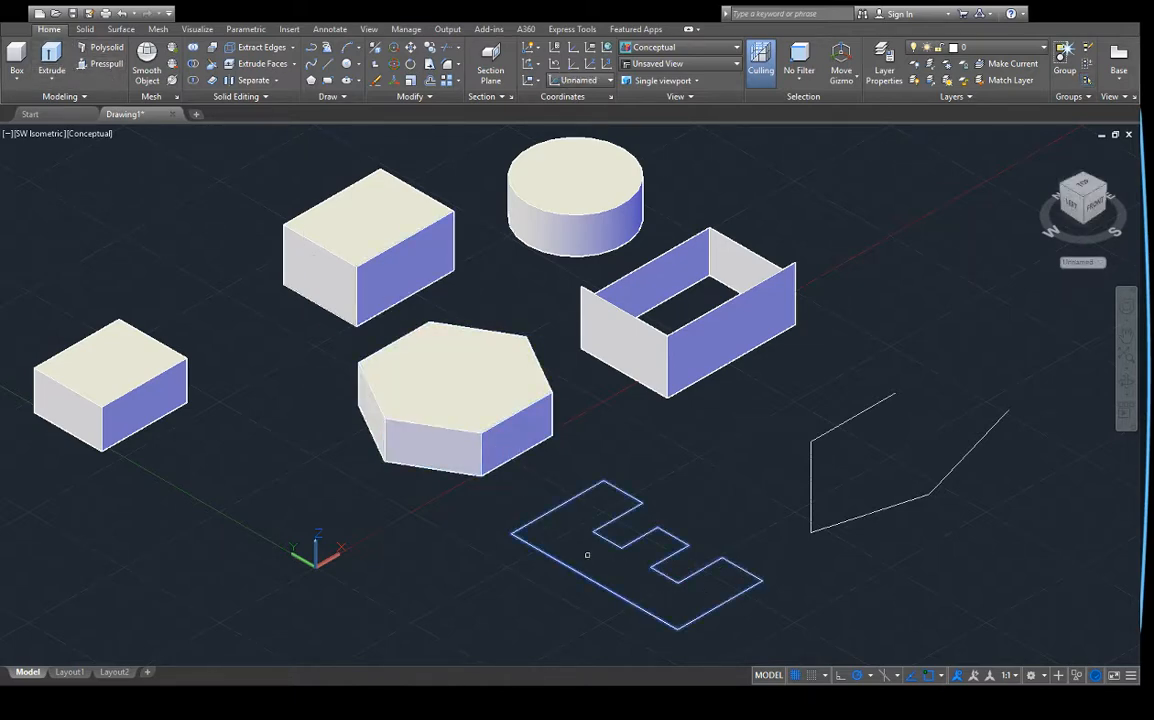
{"action": "left_click", "coordinate": [585, 552]}
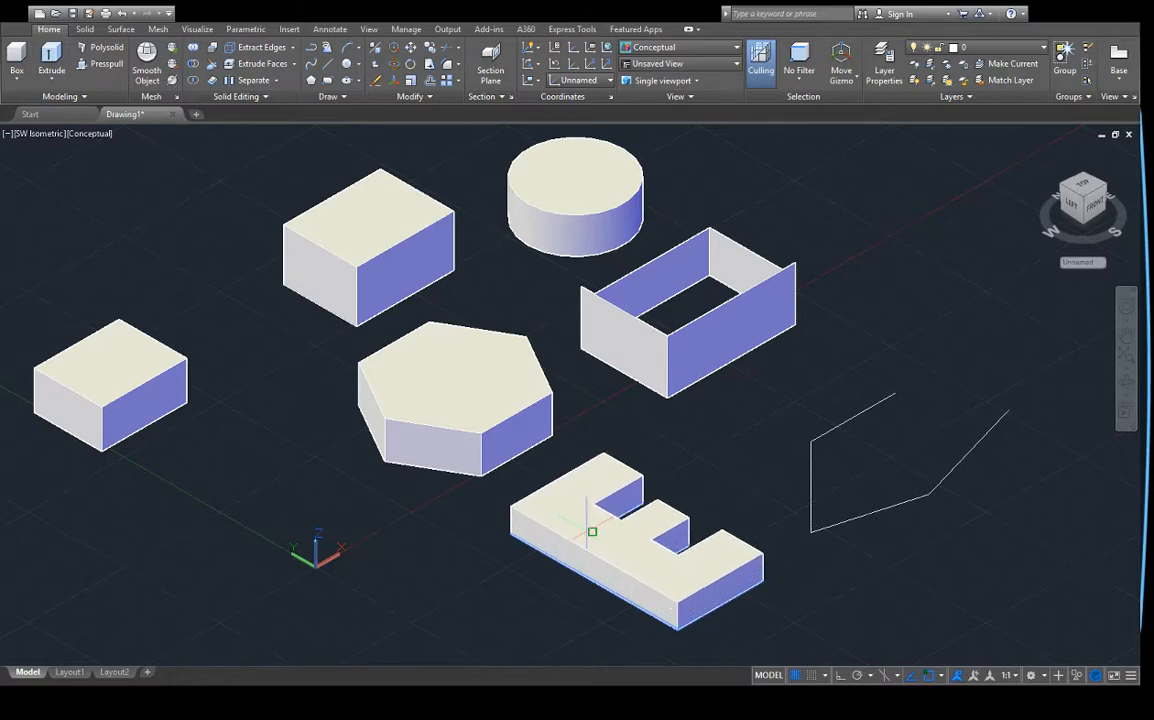
{"action": "left_click", "coordinate": [592, 515]}
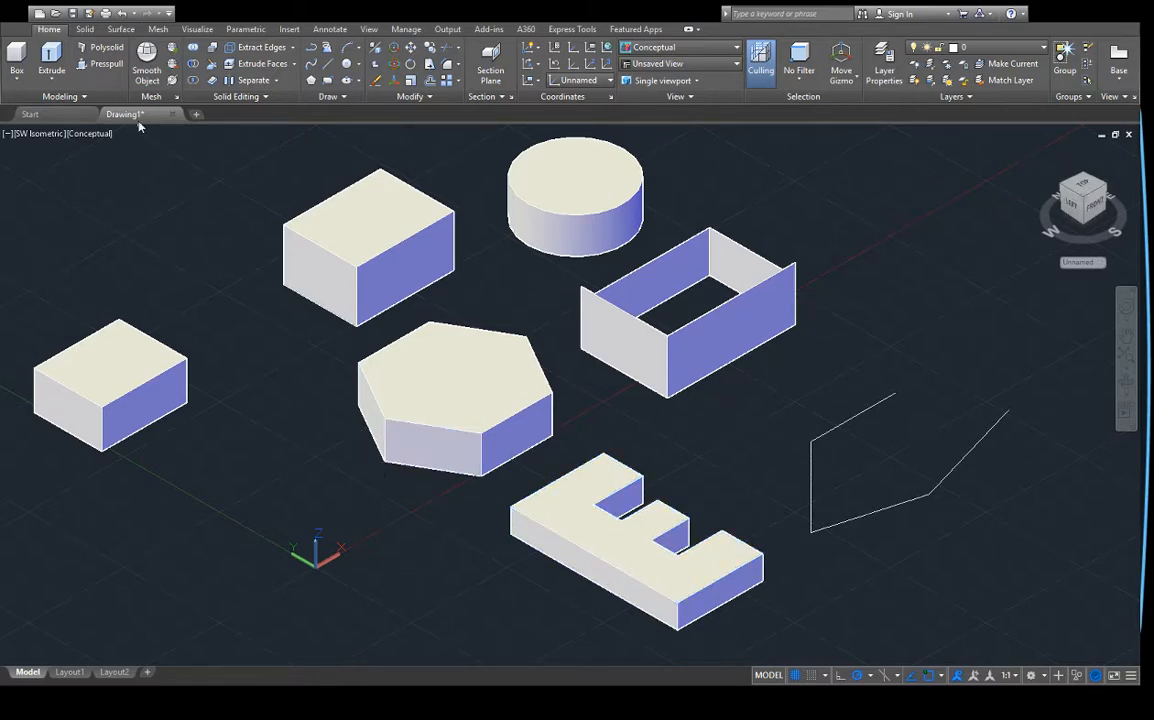
Step: Draw a rectangle on the ground plane in the empty area behind the small box on the Y axis
{"action": "left_click", "coordinate": [54, 54]}
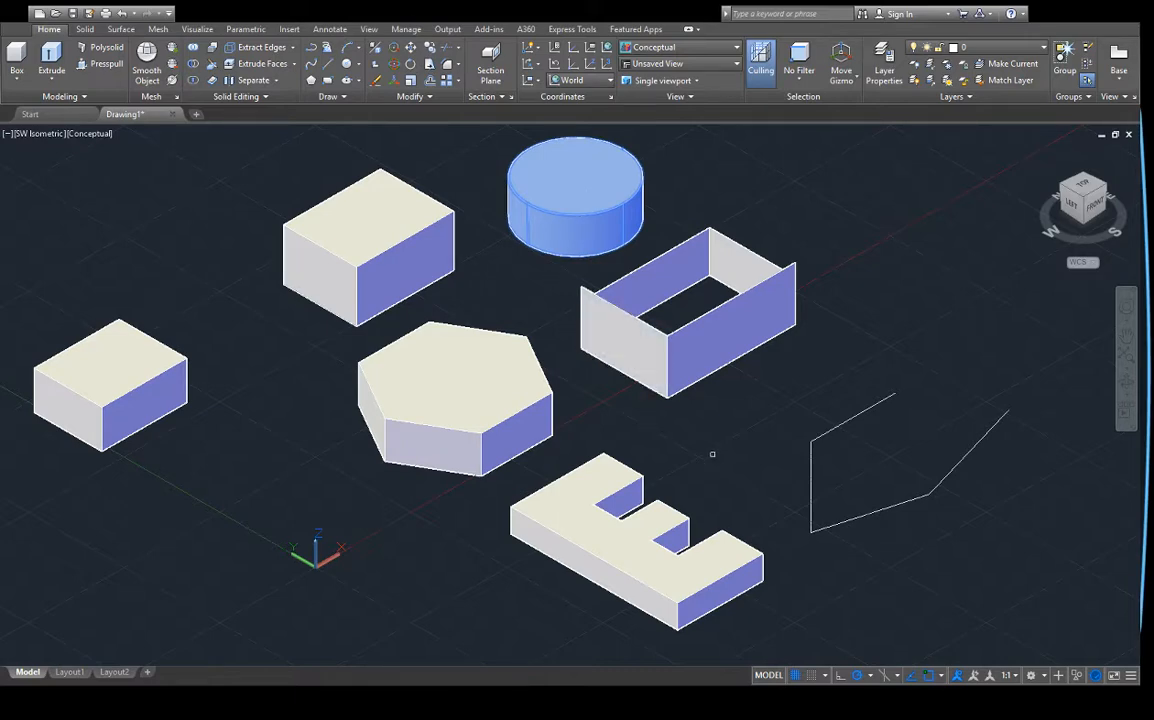
{"action": "key", "text": "Escape"}
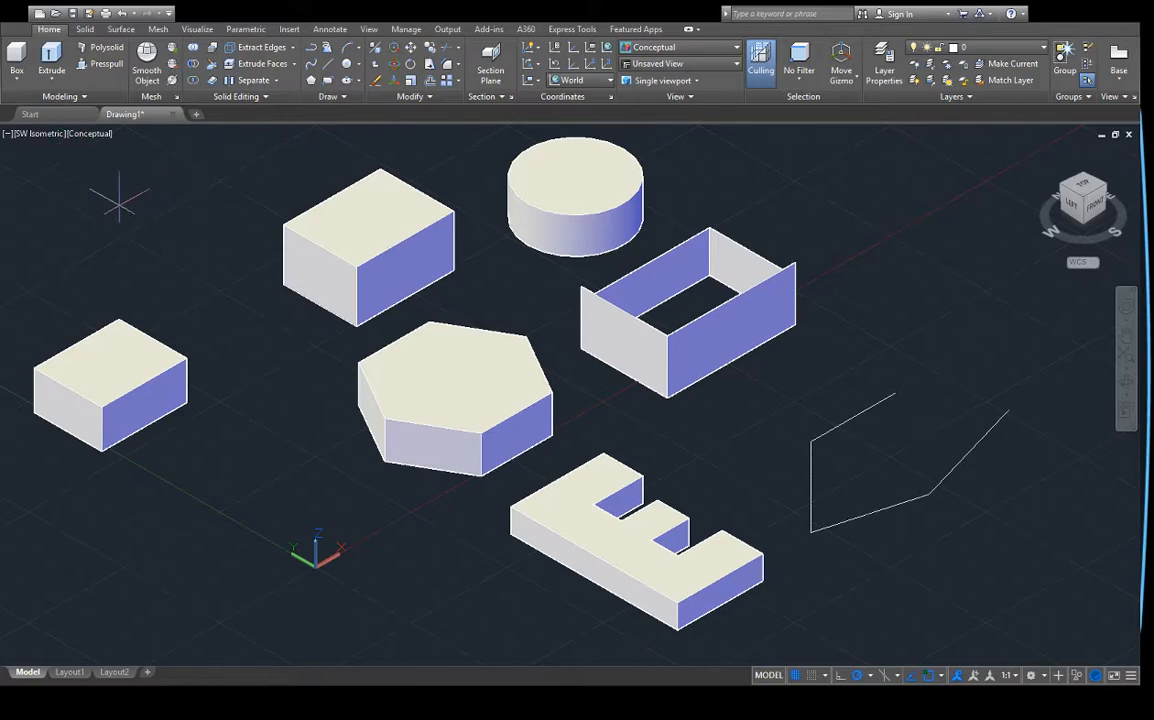
{"action": "left_click", "coordinate": [86, 211]}
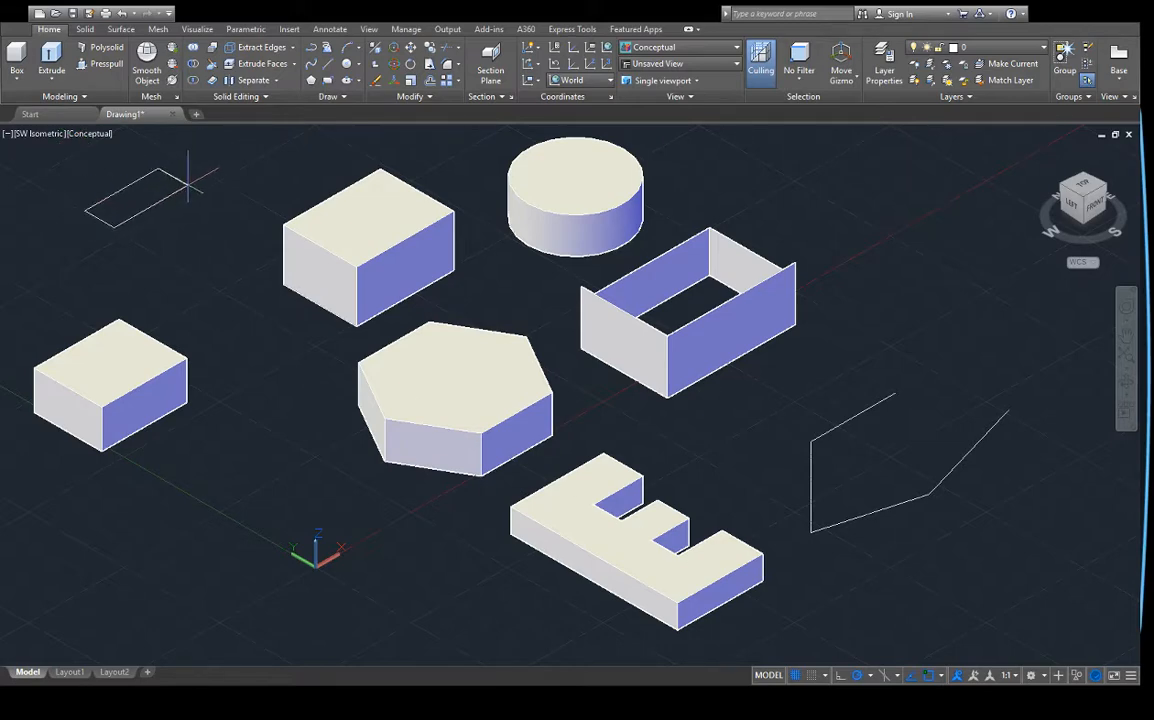
{"action": "left_click", "coordinate": [238, 193]}
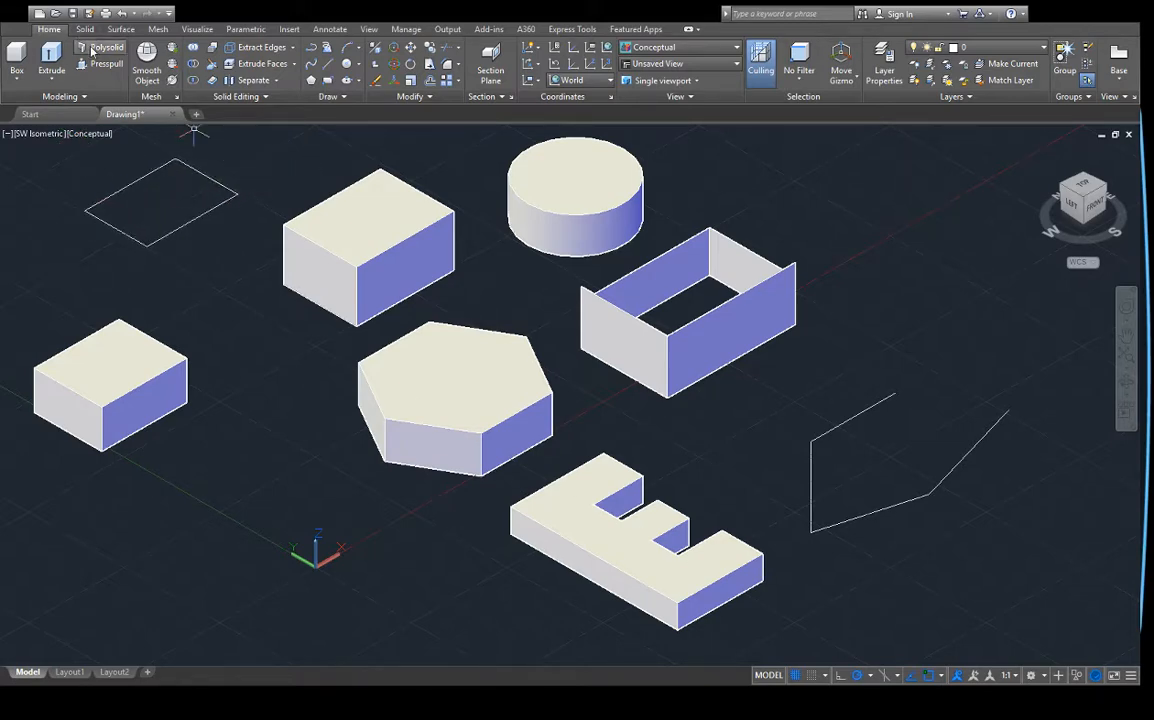
Step: Extrude the newly drawn rectangle upward into a box, setting its height freehand
{"action": "left_click", "coordinate": [55, 58]}
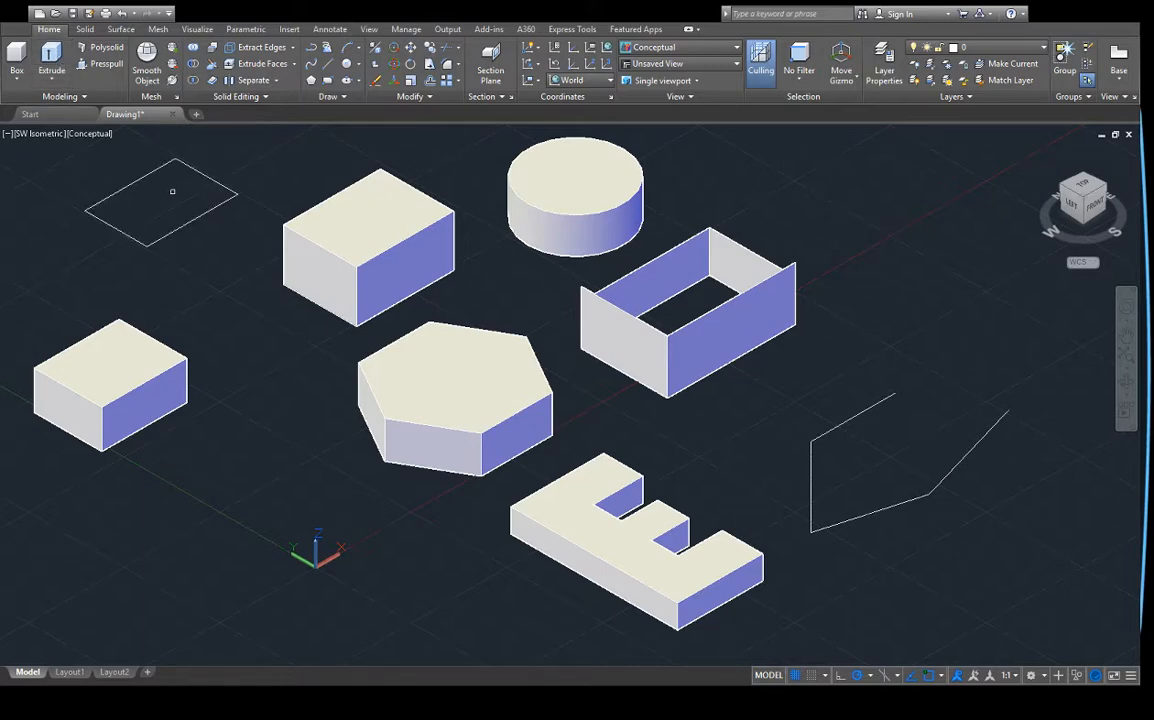
{"action": "left_click", "coordinate": [130, 240]}
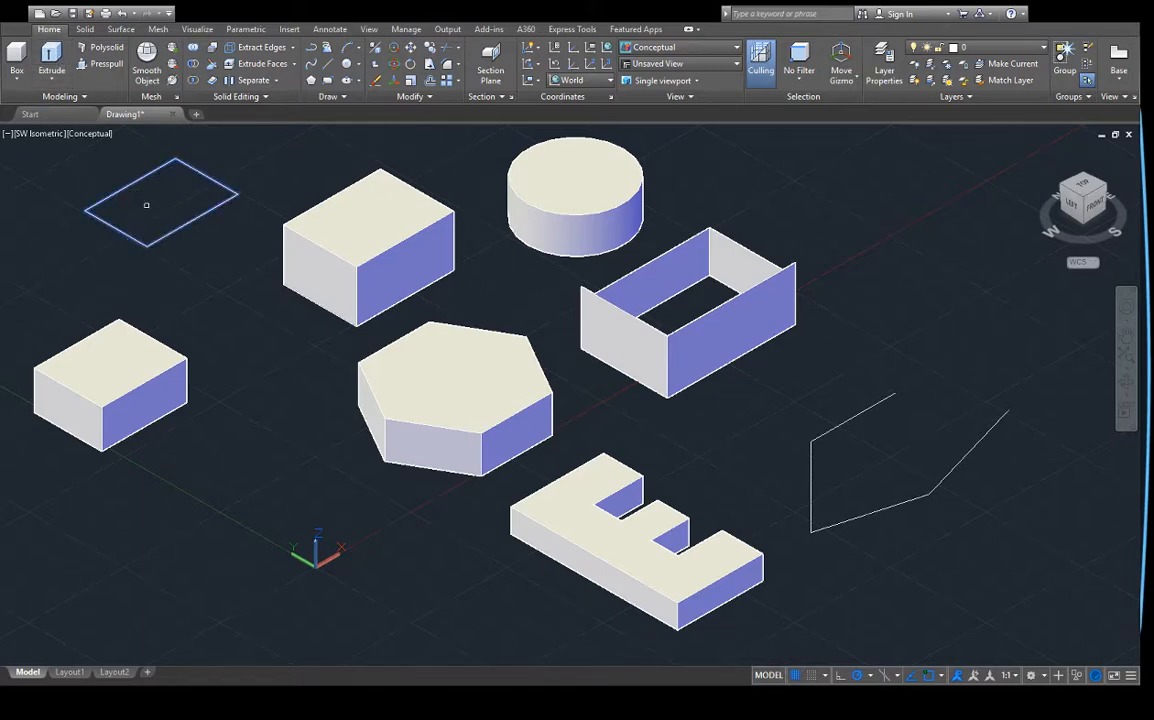
{"action": "key", "text": "Return"}
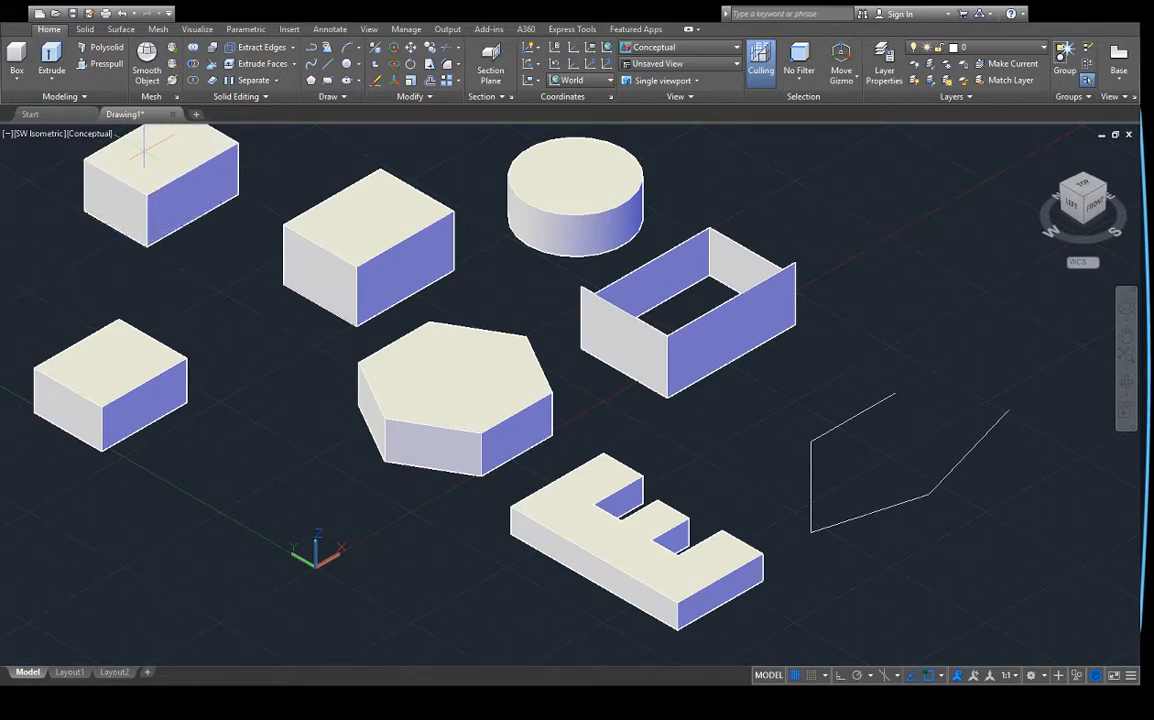
{"action": "left_click", "coordinate": [144, 151]}
{"action": "left_click", "coordinate": [370, 337]}
{"action": "key", "text": "Escape"}
{"action": "left_click", "coordinate": [574, 167]}
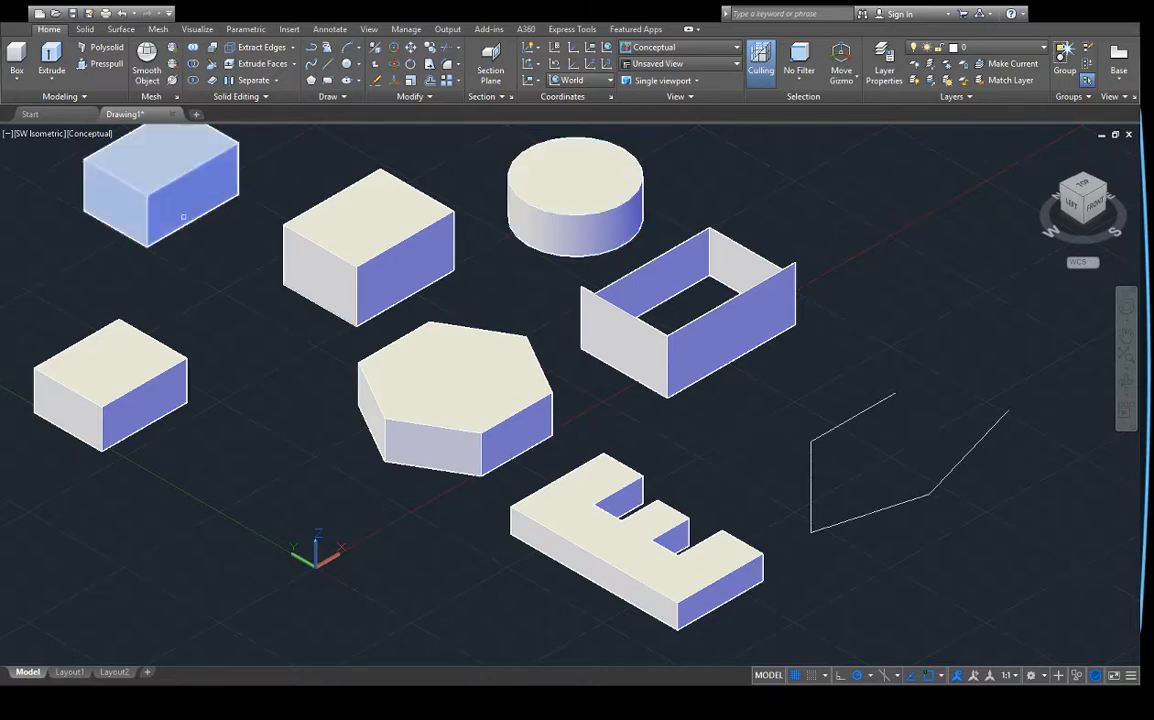
{"action": "left_click", "coordinate": [162, 219]}
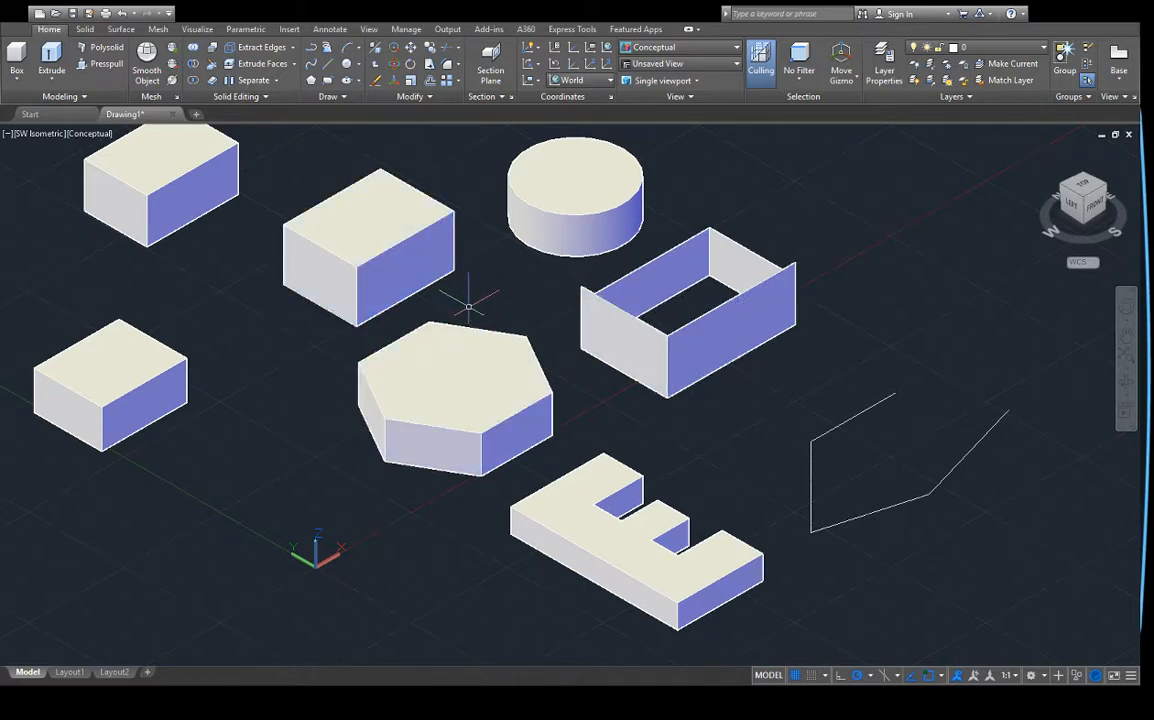
Step: Move the large box between the extruded box and the cylinder off its source rectangle to beyond the upright surface walls
{"action": "left_click", "coordinate": [415, 232]}
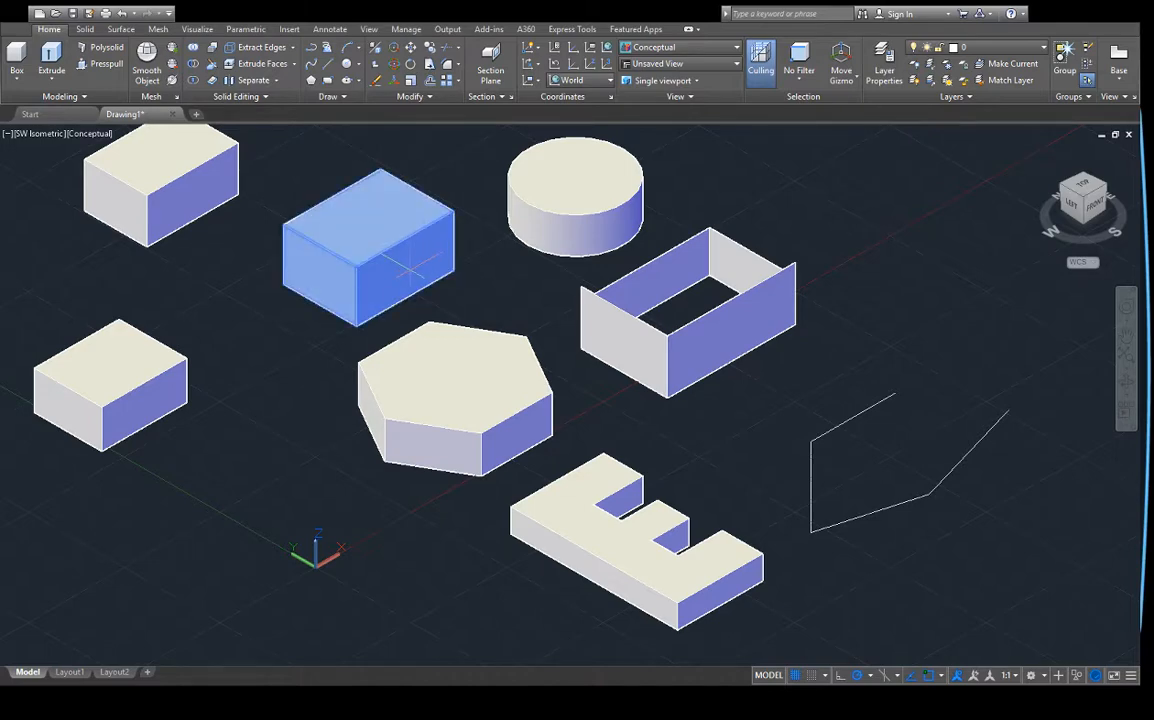
{"action": "key", "text": "m"}
{"action": "key", "text": "space"}
{"action": "left_click", "coordinate": [402, 272]}
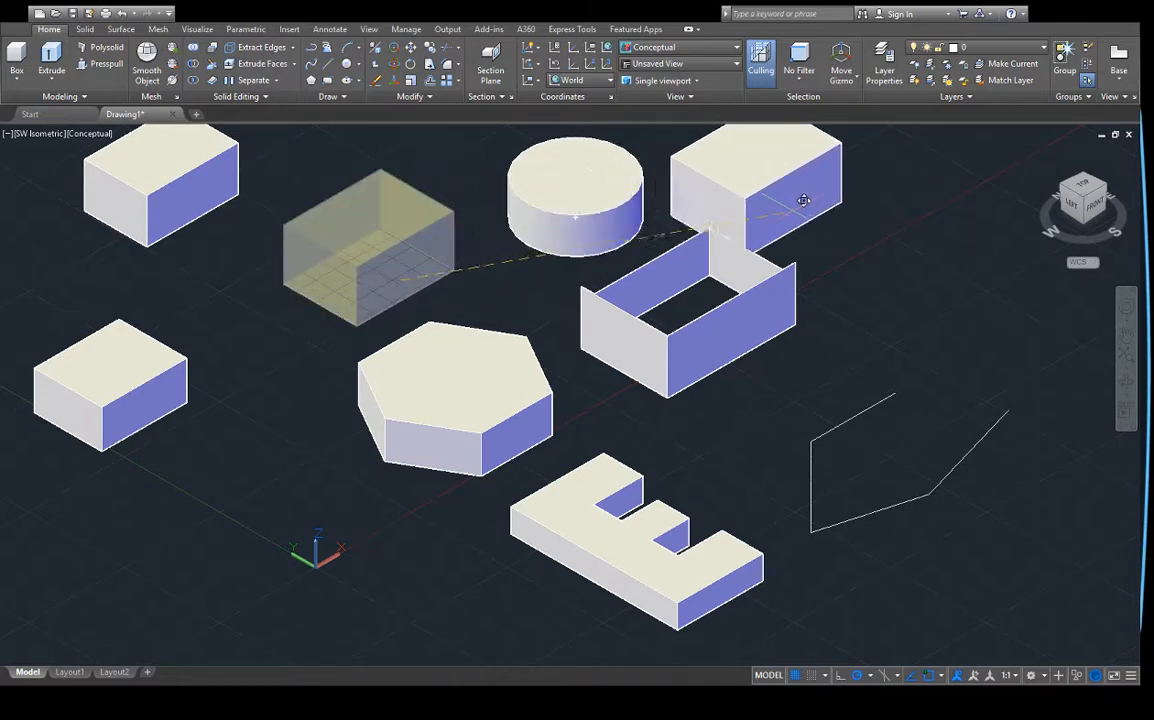
{"action": "left_click", "coordinate": [982, 216]}
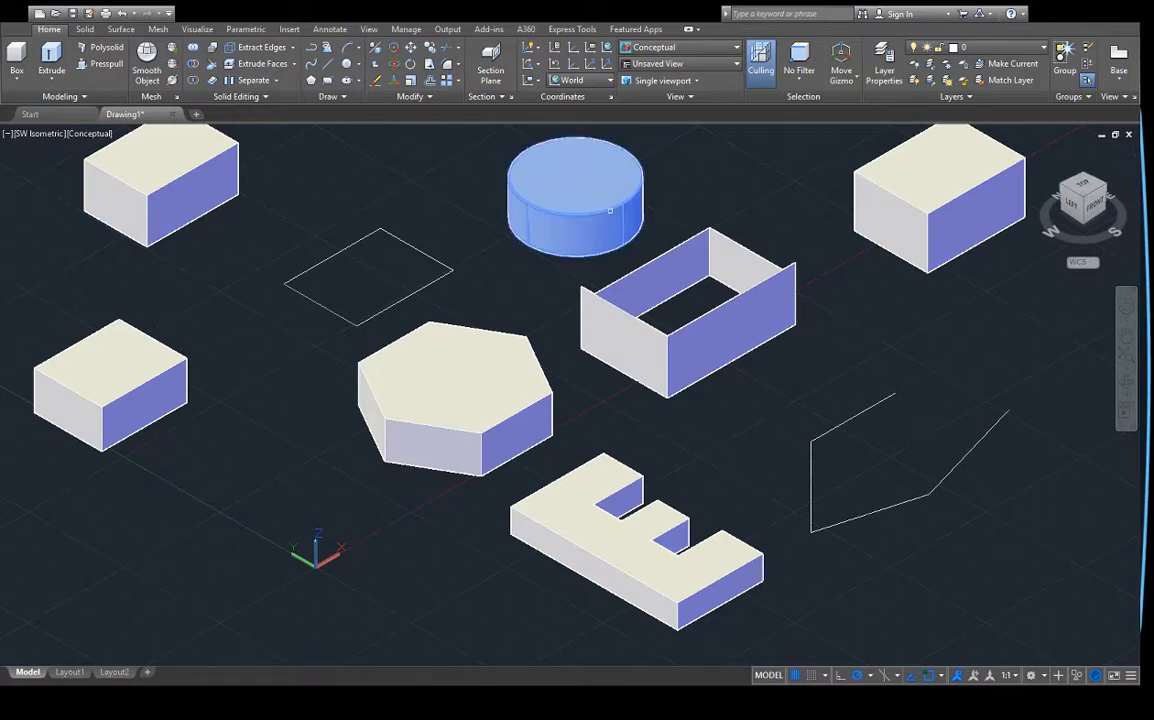
Step: Move the cylinder off its source circle to the space between the extruded box and the bare rectangle
{"action": "key", "text": "Return"}
{"action": "left_click", "coordinate": [643, 217]}
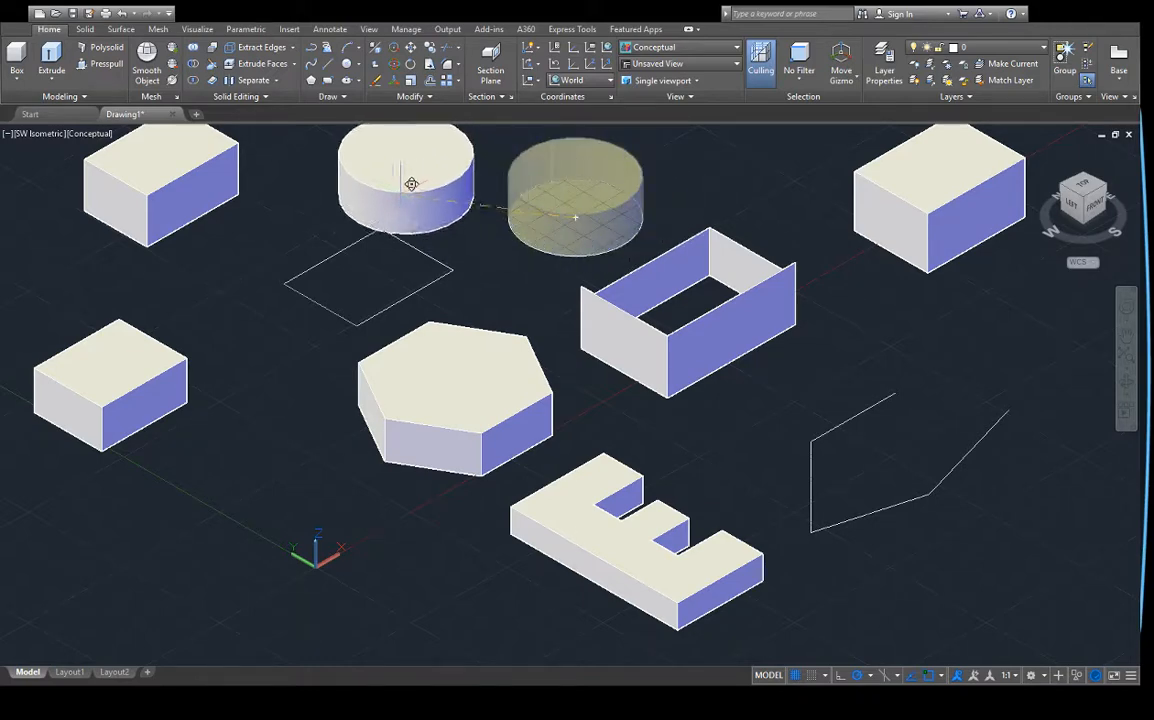
{"action": "left_click", "coordinate": [364, 163]}
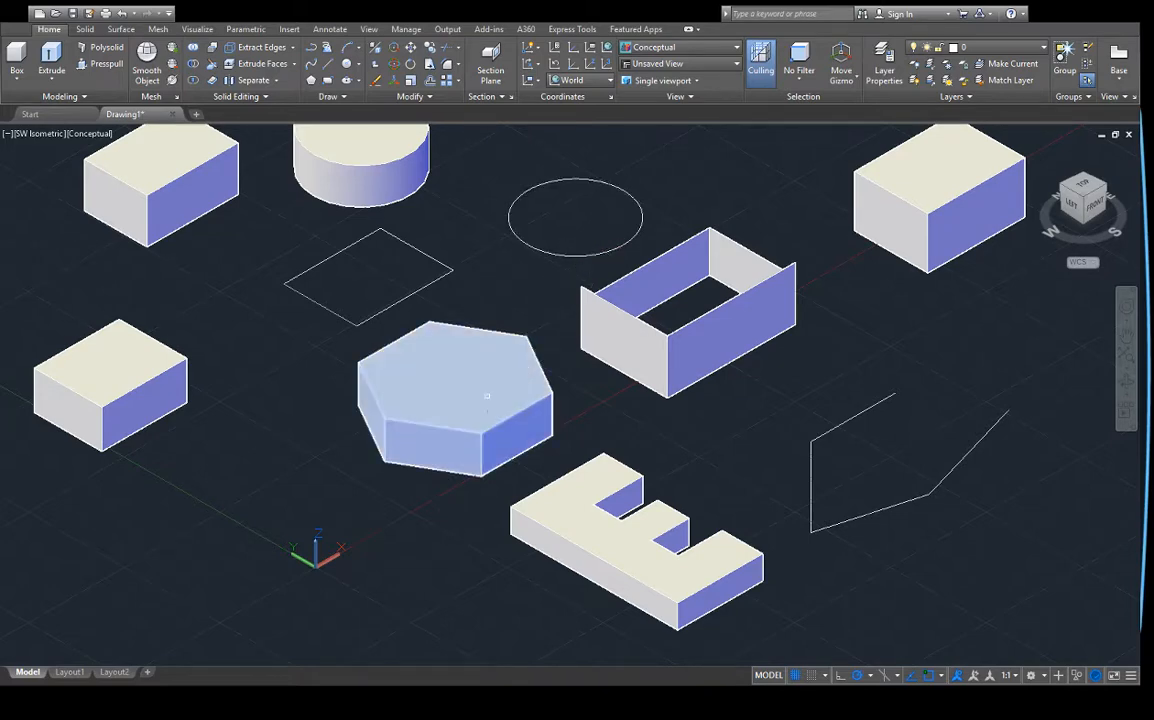
Step: Move the hexagonal solid off its source hexagon to a spot over the origin
{"action": "left_click", "coordinate": [481, 415]}
{"action": "key", "text": "Return"}
{"action": "left_click", "coordinate": [481, 431]}
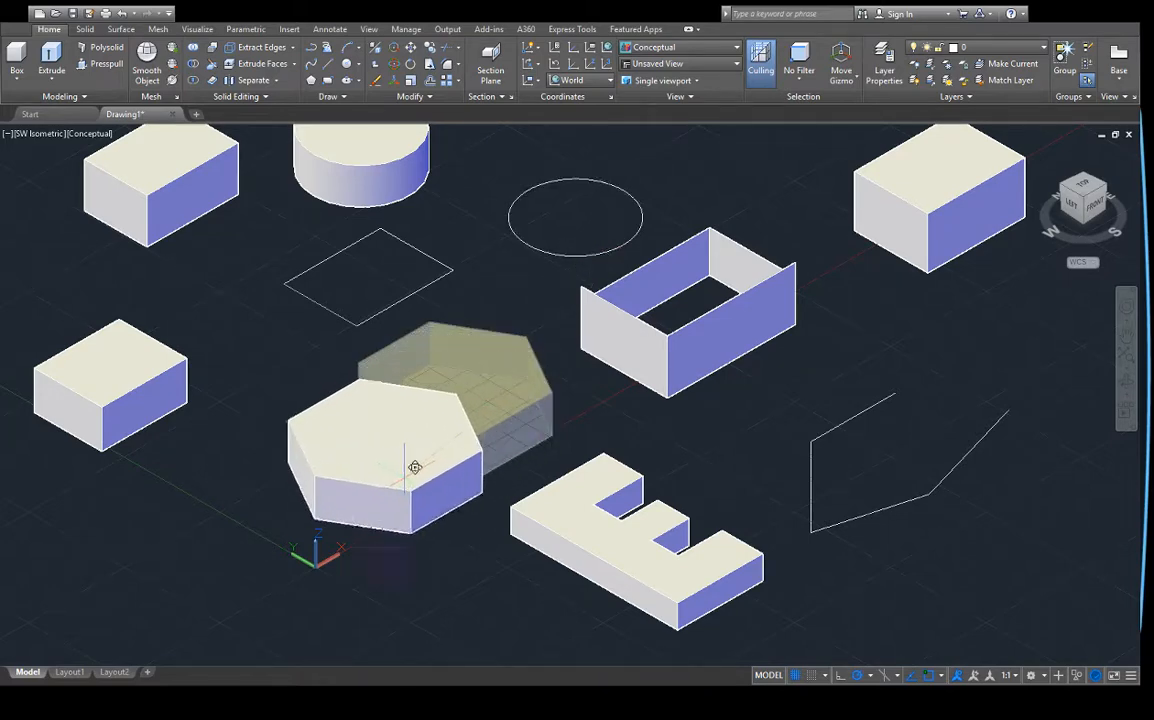
{"action": "left_click", "coordinate": [334, 529]}
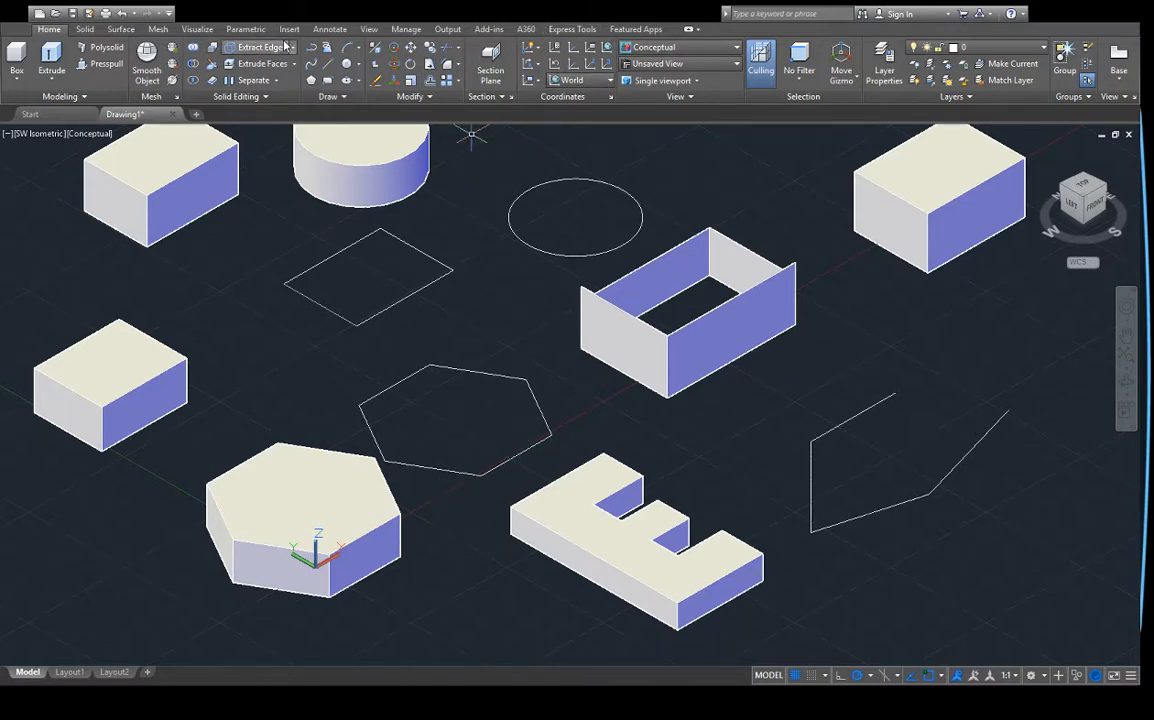
Step: Dimension the length of the hexagonal solid's bottom edge nearest the E-shaped solid, placing the dimension just outside that edge
{"action": "left_click", "coordinate": [330, 29]}
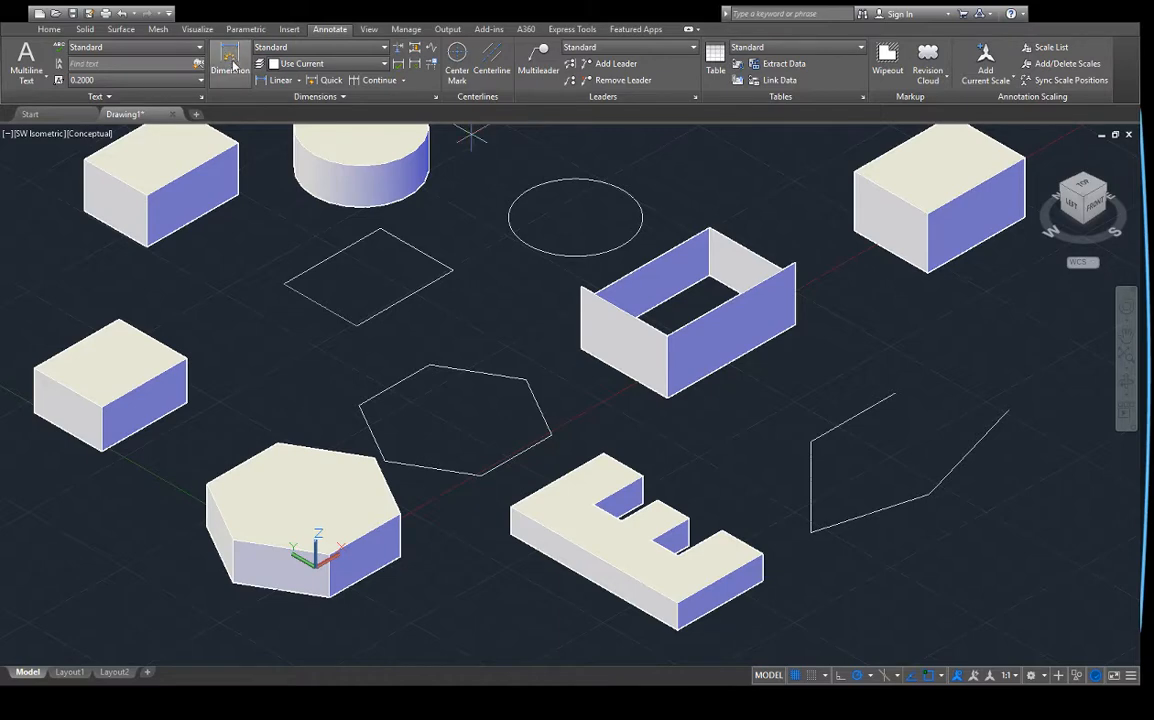
{"action": "left_click", "coordinate": [233, 66]}
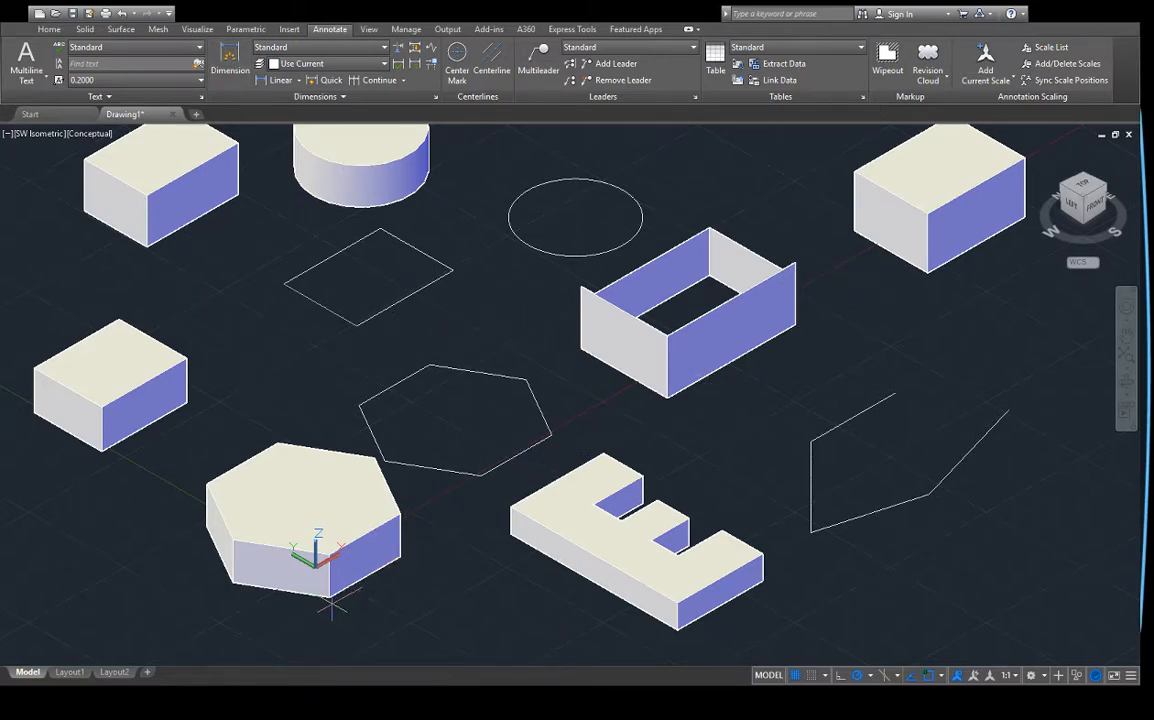
{"action": "left_click", "coordinate": [404, 553]}
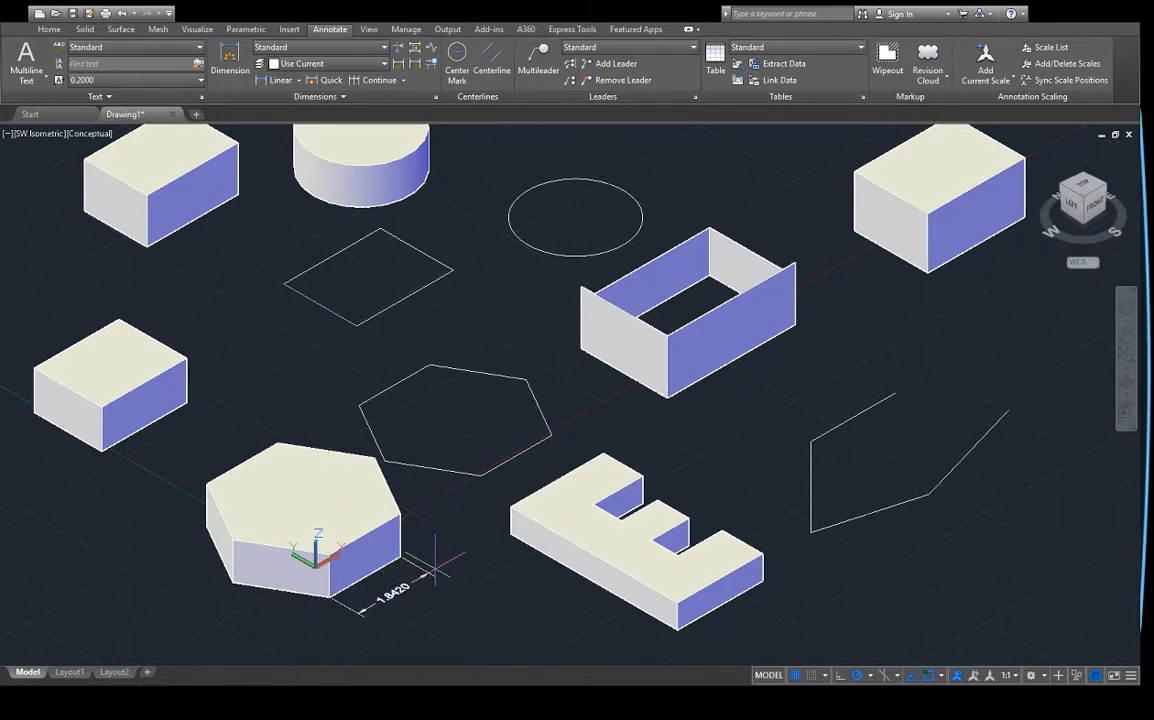
{"action": "left_click", "coordinate": [434, 566]}
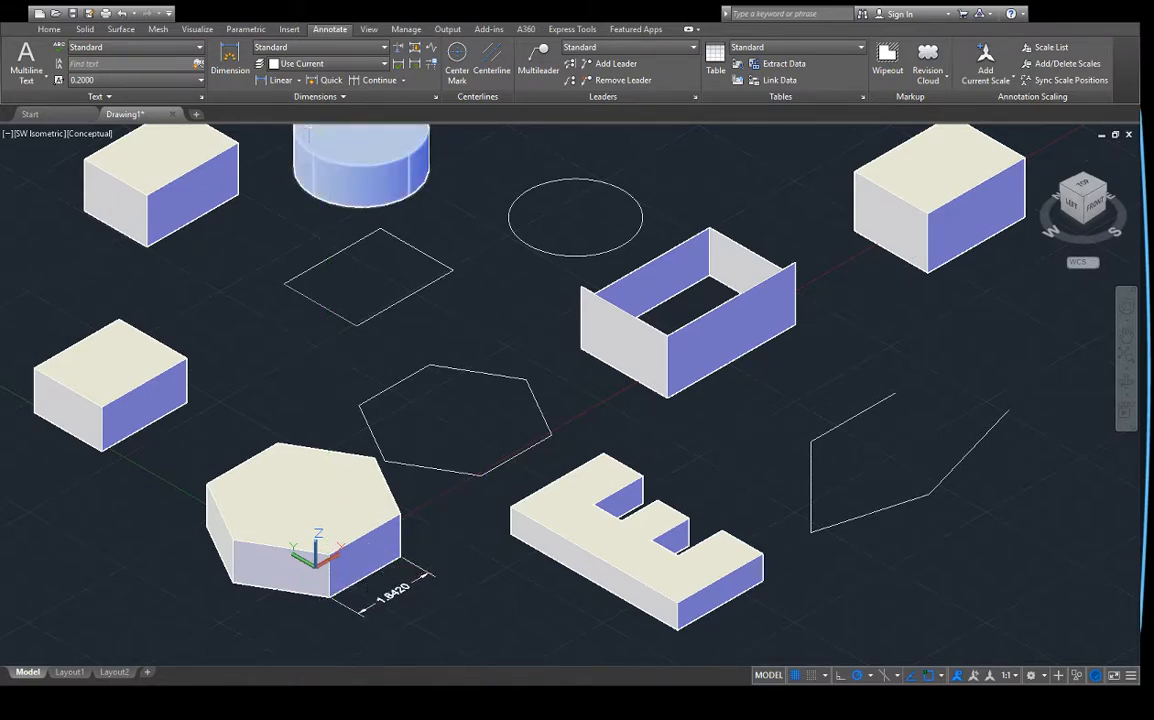
Step: Dimension the matching side of the bare source hexagon, placing the dimension between that side and the E-shaped solid
{"action": "left_click", "coordinate": [230, 58]}
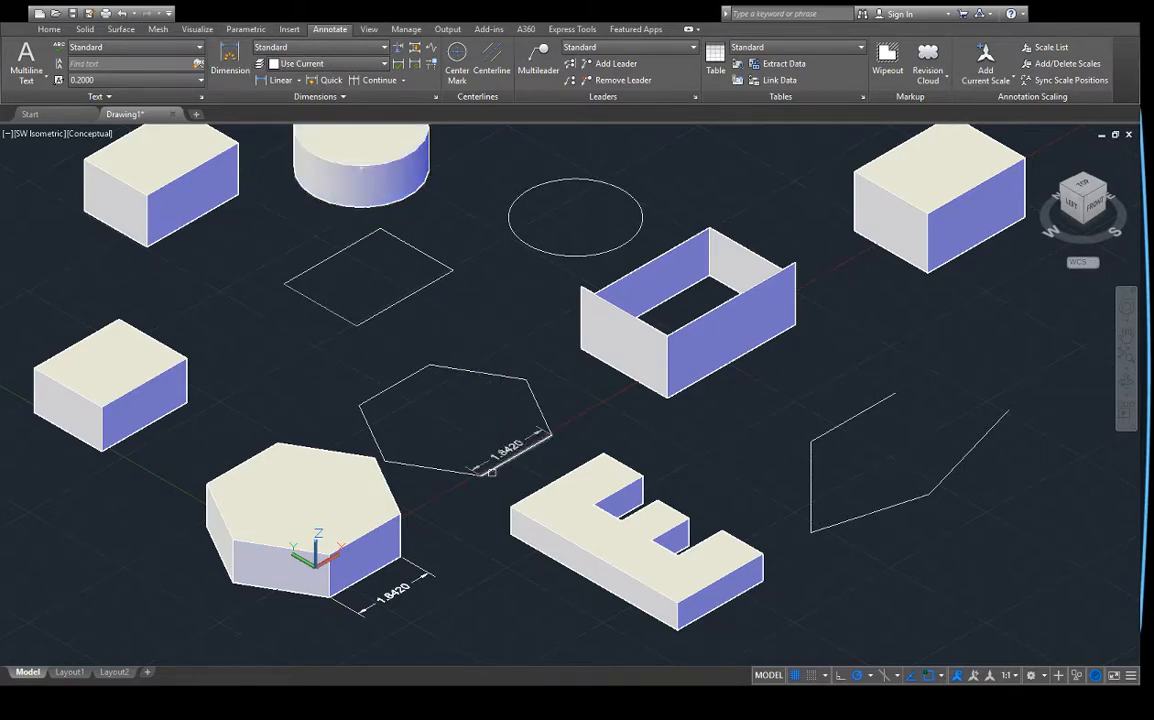
{"action": "left_click", "coordinate": [481, 475]}
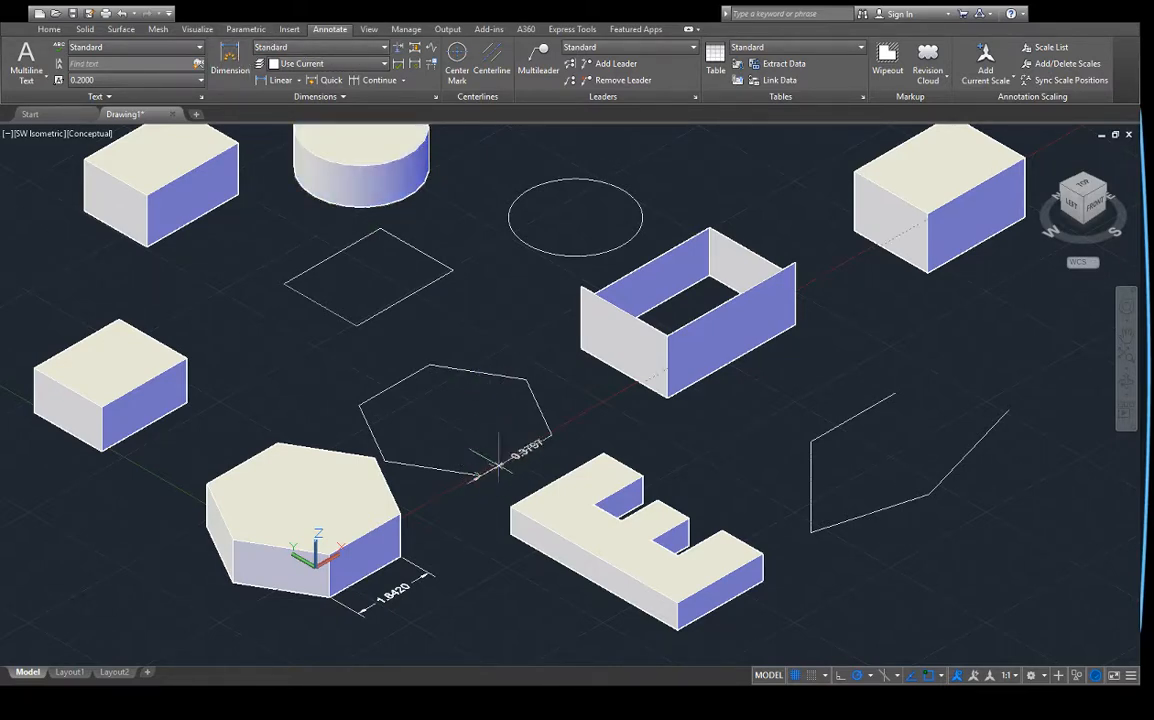
{"action": "left_click", "coordinate": [551, 434]}
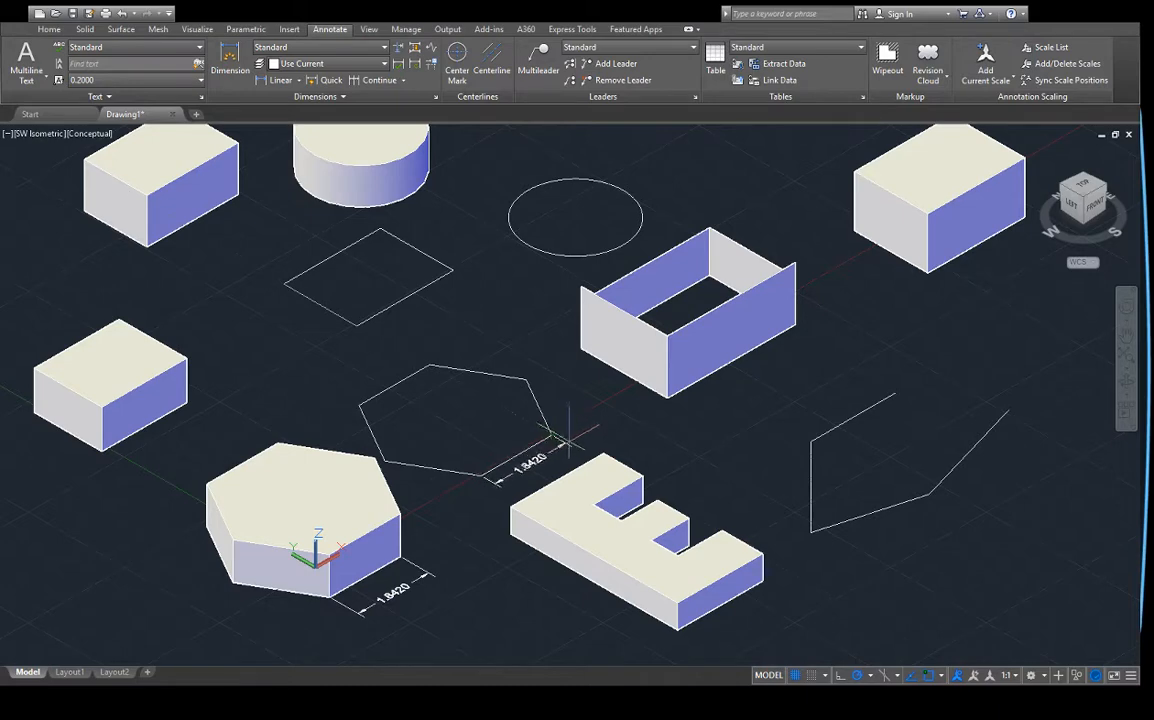
{"action": "left_click", "coordinate": [570, 445]}
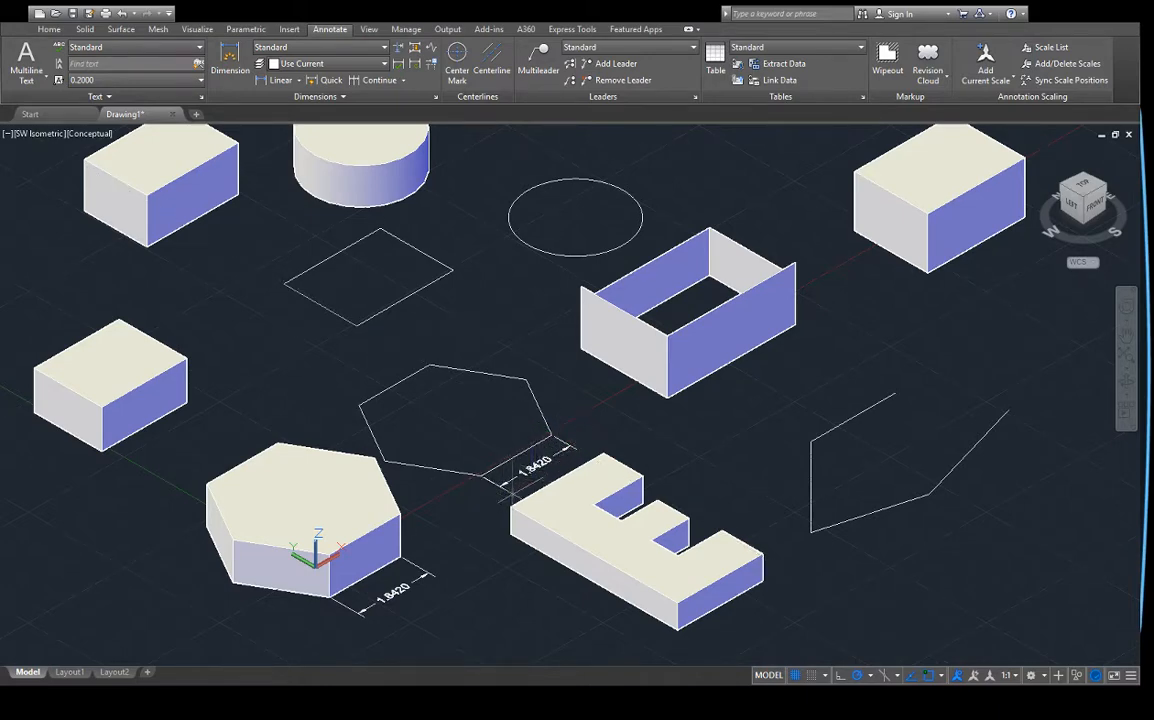